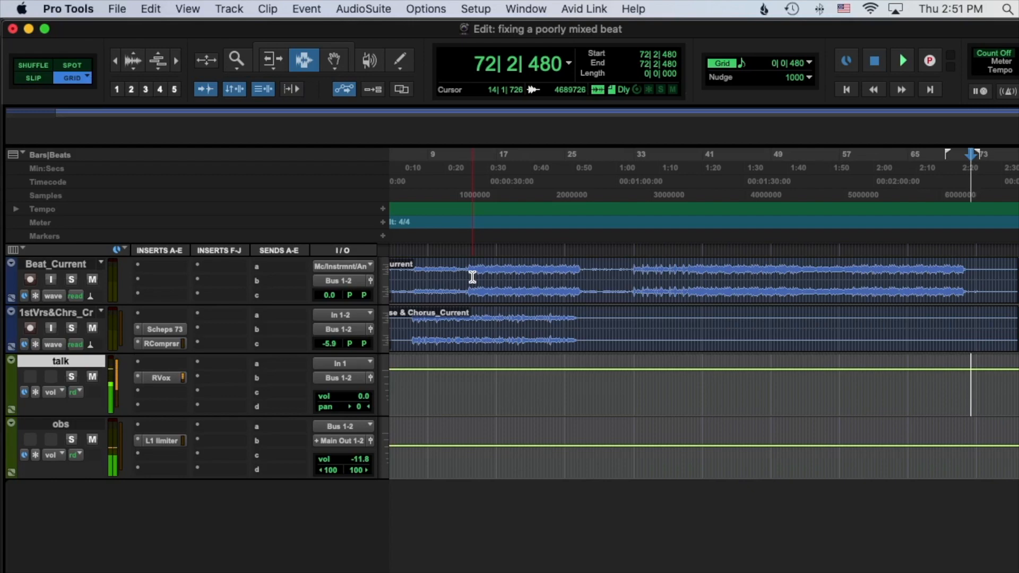
# - Play Beat_Current from the start of its louder section near bar 13 and enlarge the track's height
pyautogui.click(469, 268)
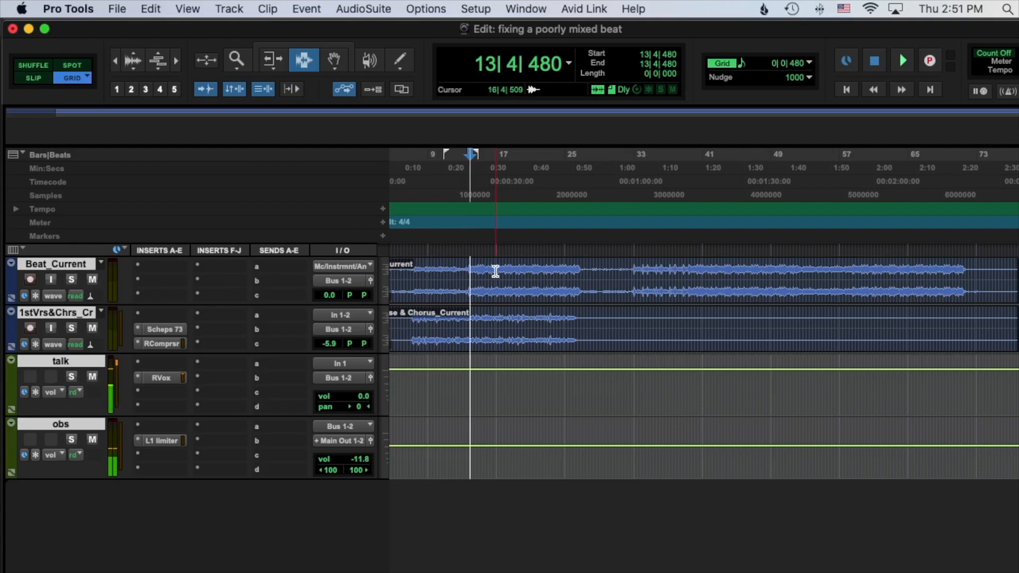
pyautogui.click(470, 264)
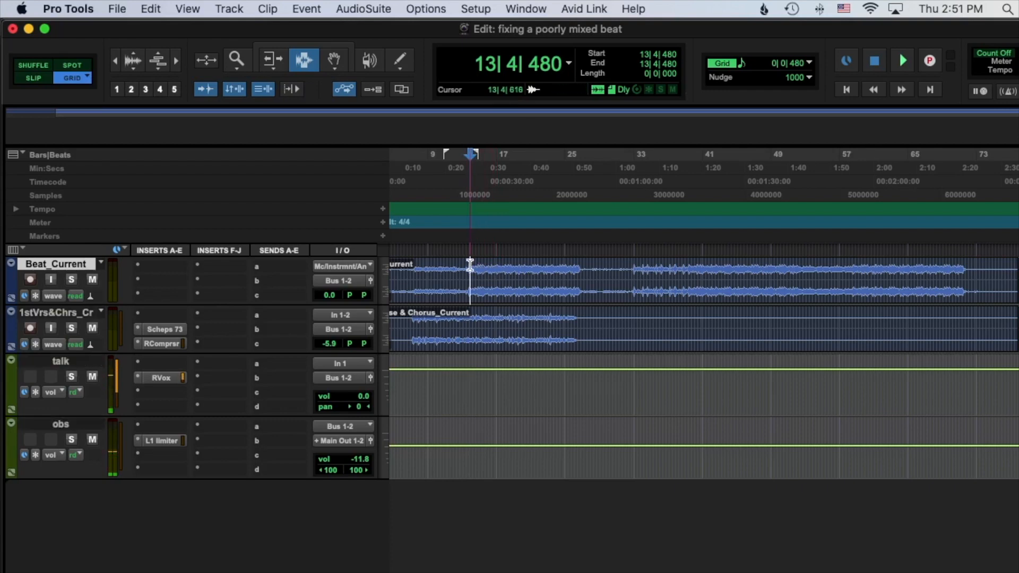
pyautogui.press('space')
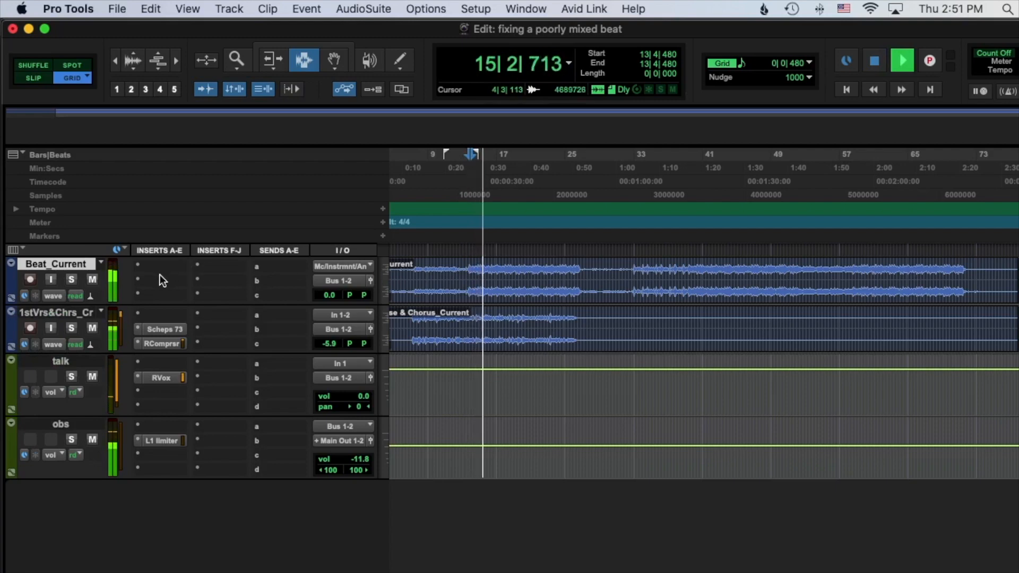
pyautogui.moveTo(74, 301); pyautogui.dragTo(71, 334)
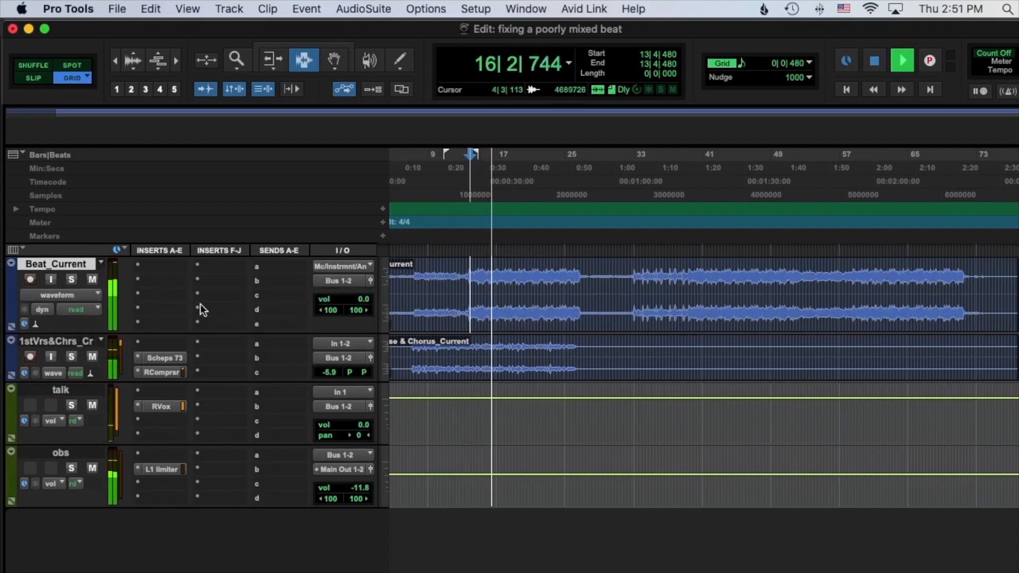
pyautogui.press('space')
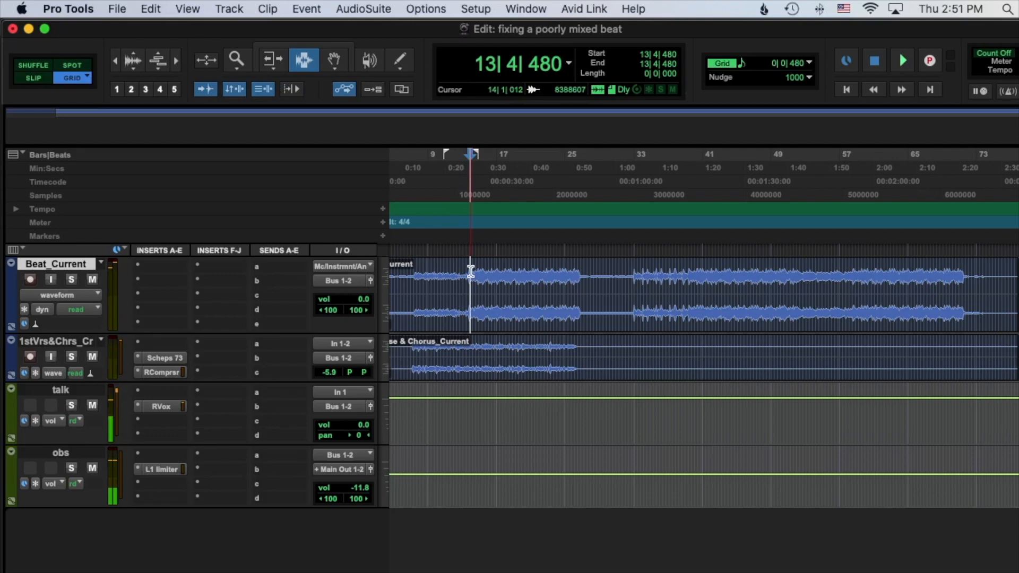
# - Replay Beat_Current from just before the louder section to listen to its mix balance
pyautogui.click(467, 271)
pyautogui.press('space')
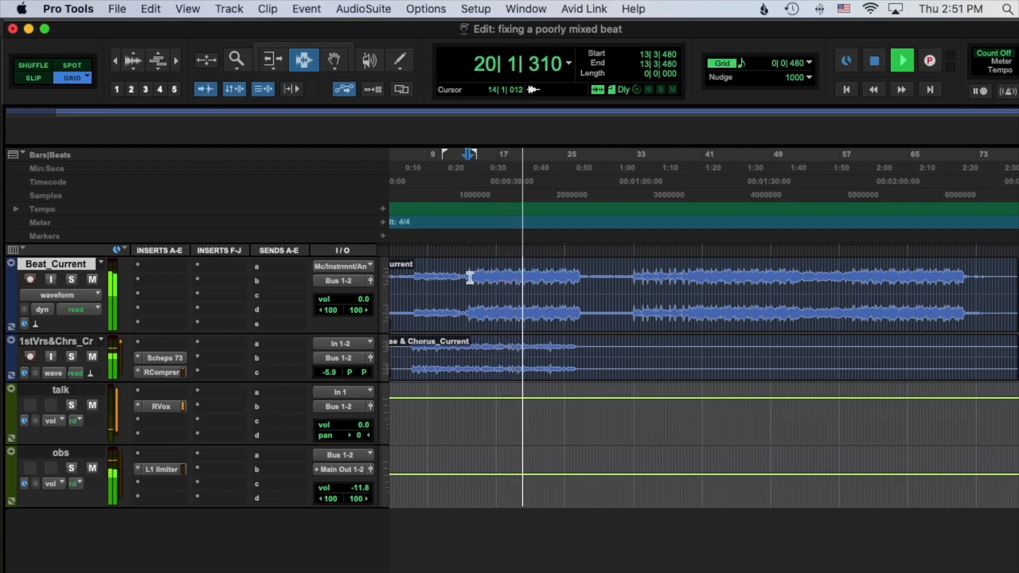
pyautogui.click(468, 275)
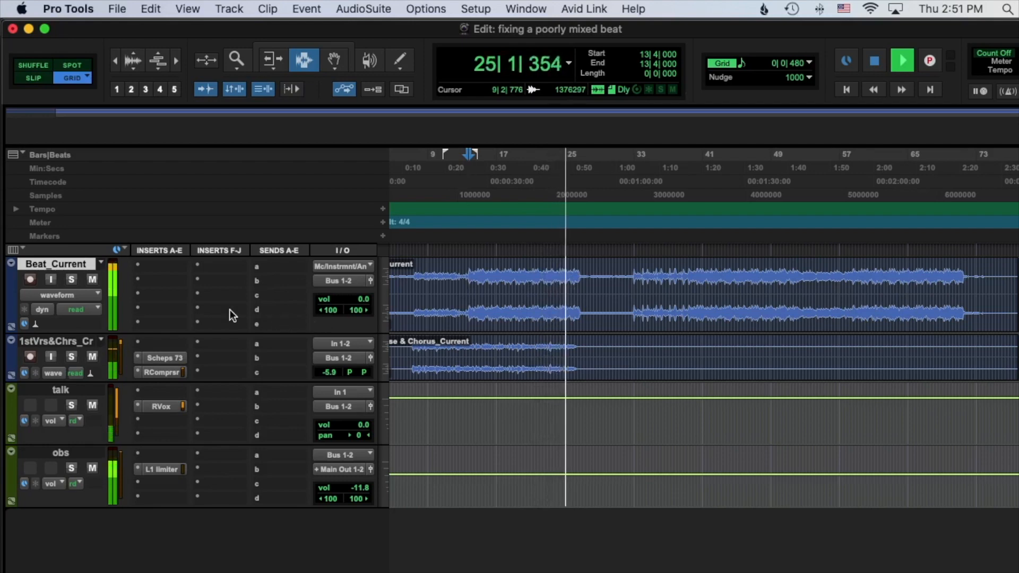
pyautogui.press('space')
# - Insert the stereo PAZ-Analyzer from the Sound Field plug-ins in Beat_Current's second insert slot
pyautogui.click(157, 281)
pyautogui.moveTo(202, 279)
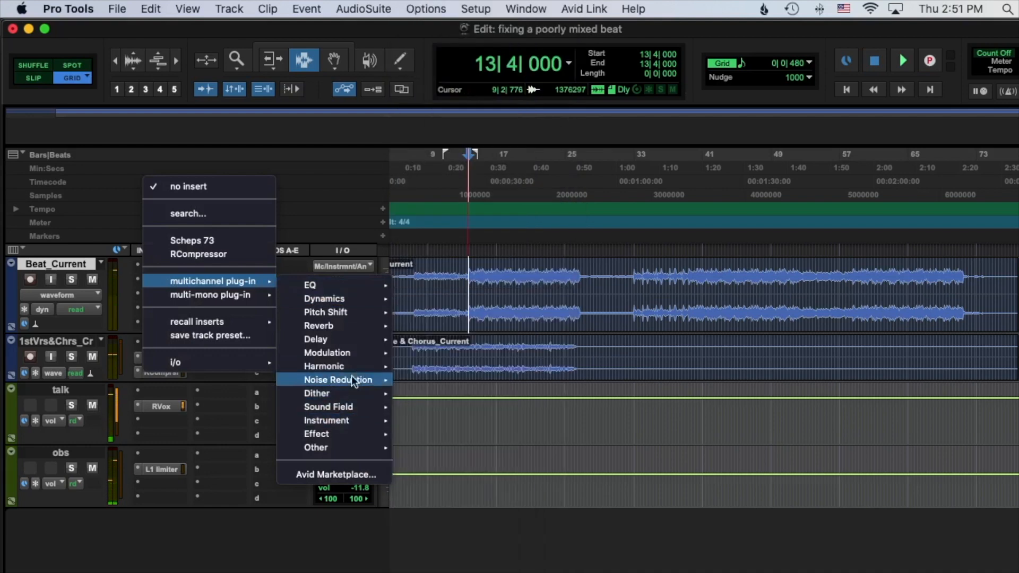
pyautogui.moveTo(337, 409)
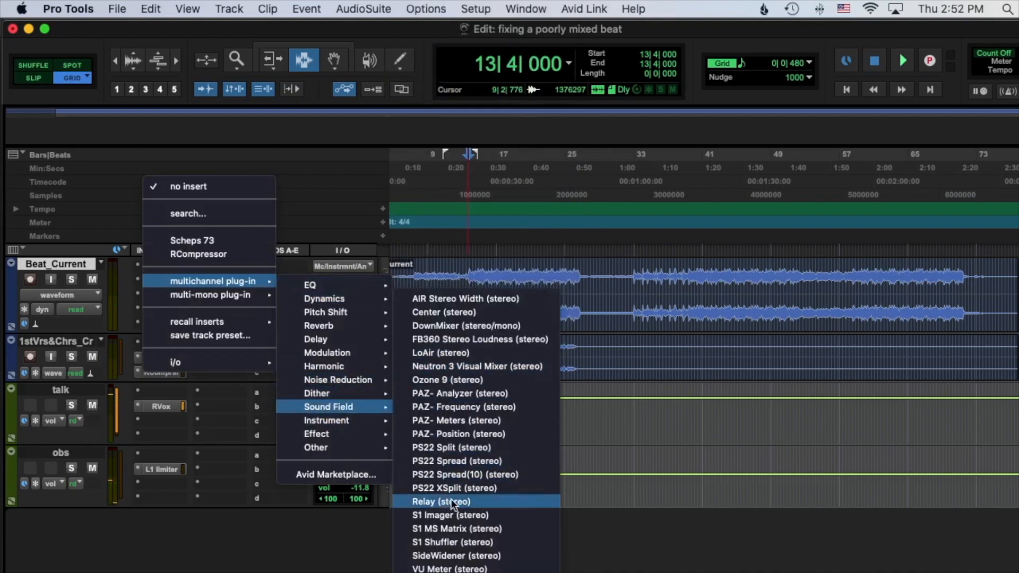
pyautogui.click(486, 396)
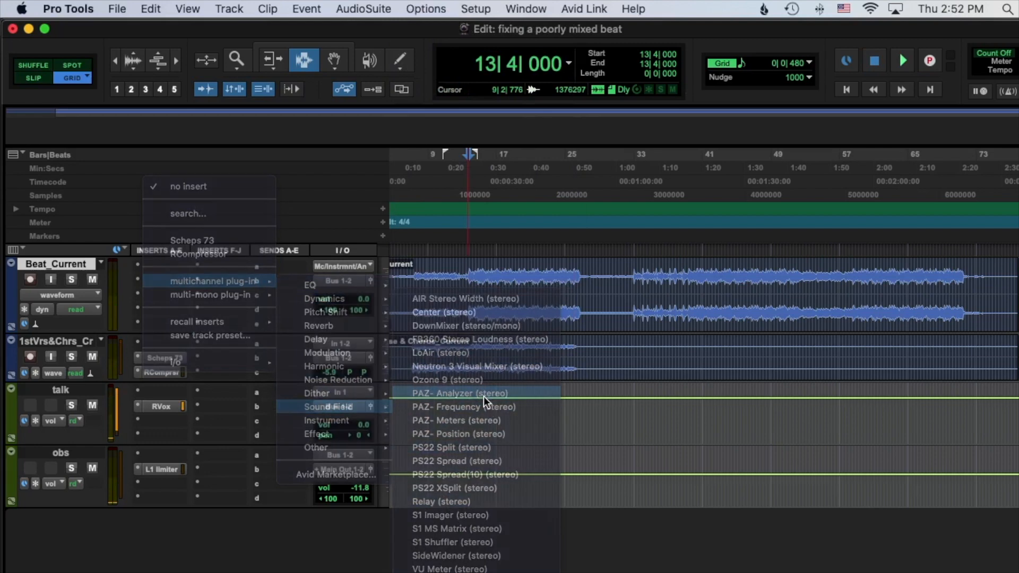
# - Play the beat through the PAZ Analyzer, examine the spectrum around its low-frequency peak, and close the plug-in window
pyautogui.press('space')
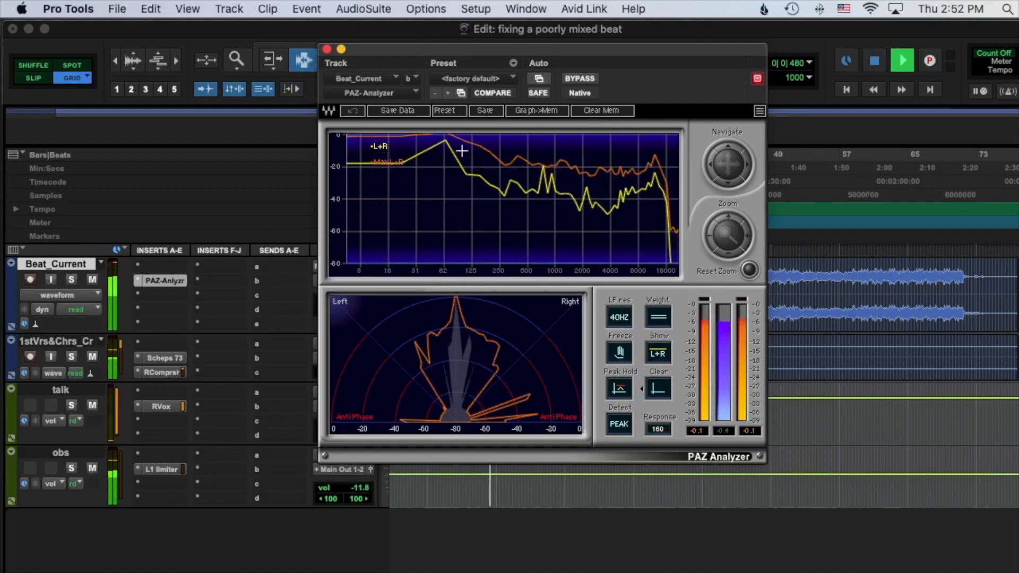
pyautogui.press('space')
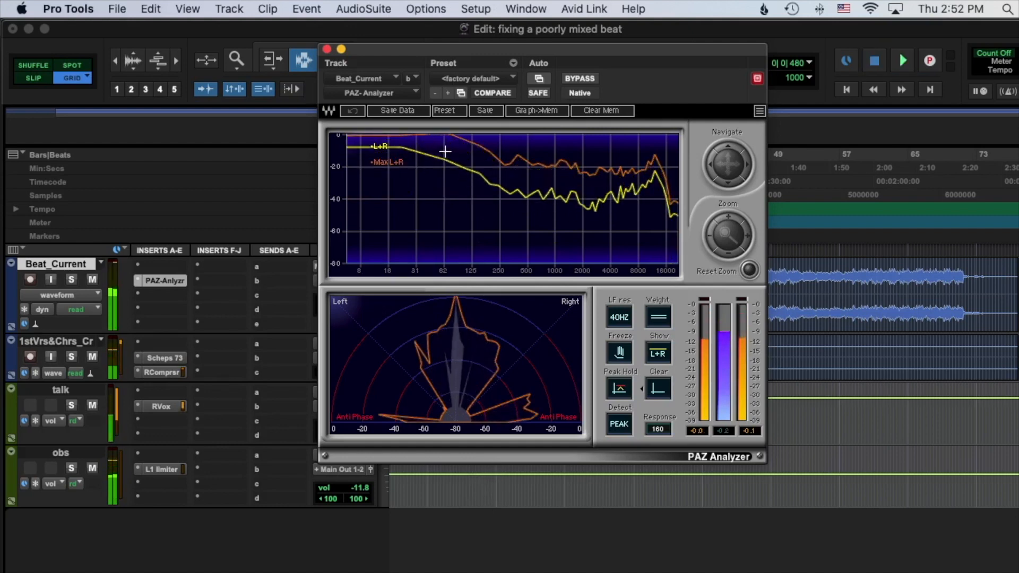
pyautogui.moveTo(446, 144)
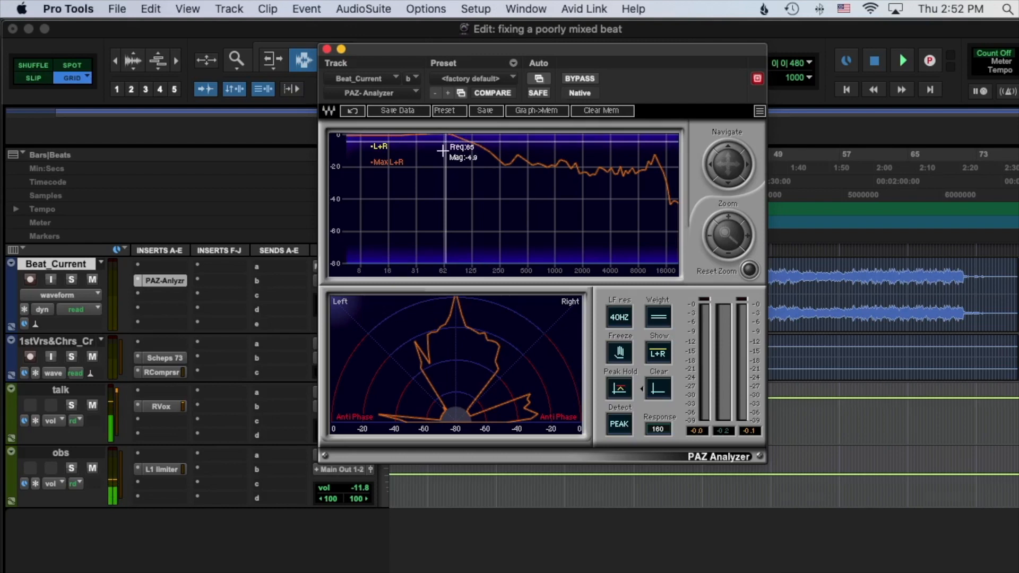
pyautogui.click(327, 49)
# - Insert the stereo REQ 6 equalizer in Beat_Current's first insert slot, ahead of the analyzer
pyautogui.click(152, 268)
pyautogui.click(266, 256)
pyautogui.click(162, 265)
pyautogui.moveTo(162, 265)
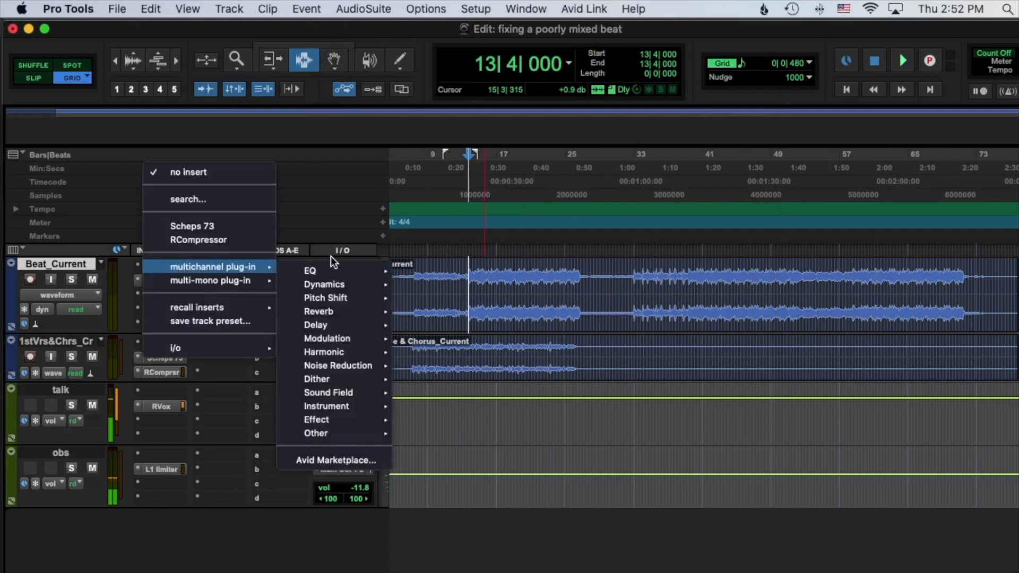
pyautogui.moveTo(313, 271)
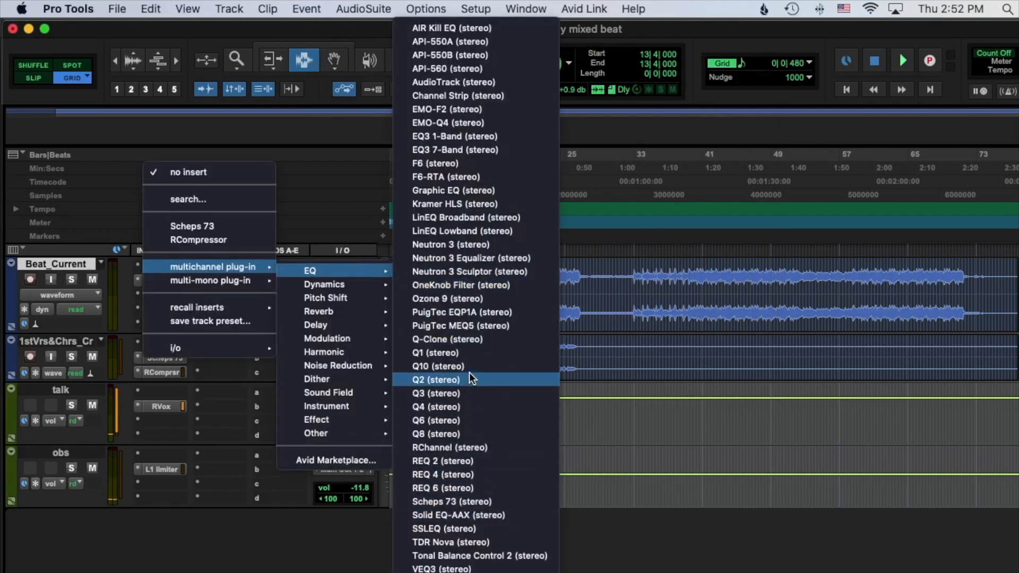
pyautogui.click(465, 487)
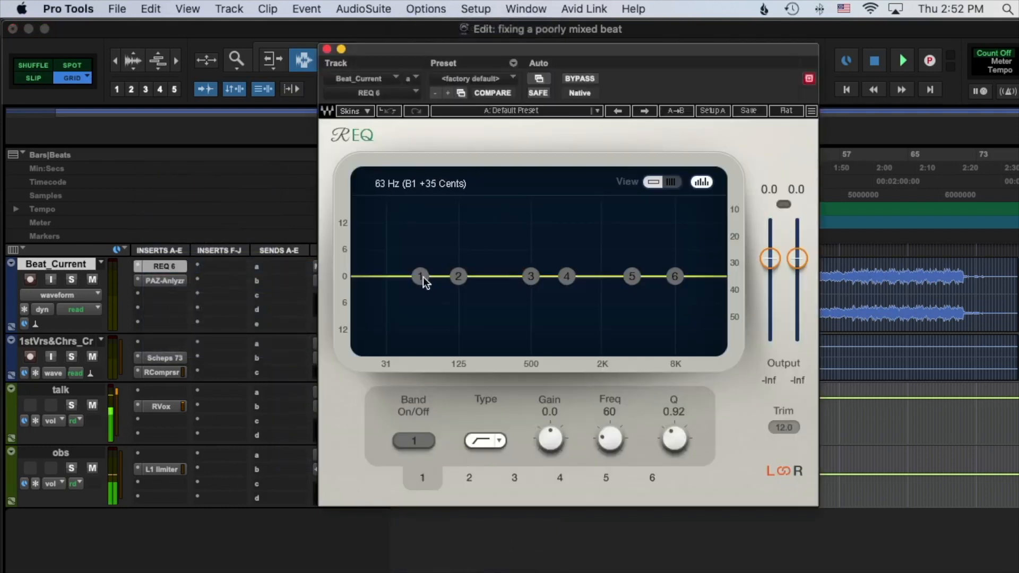
# - Enable band 1 of the REQ 6 as a low shelf cutting about 3 dB at about 64 Hz
pyautogui.doubleClick(425, 276)
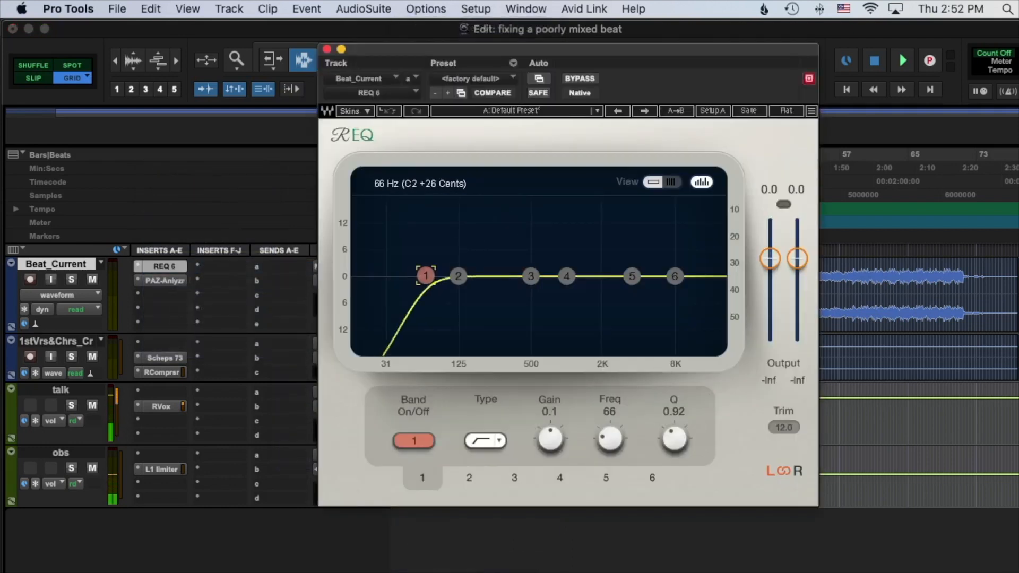
pyautogui.click(480, 442)
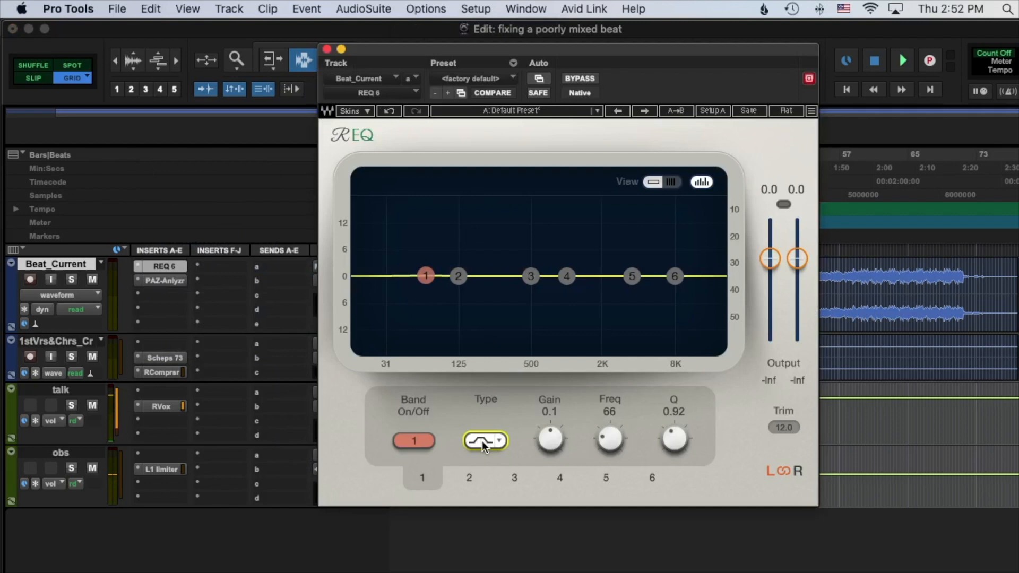
pyautogui.moveTo(426, 275); pyautogui.dragTo(425, 289)
pyautogui.press('space')
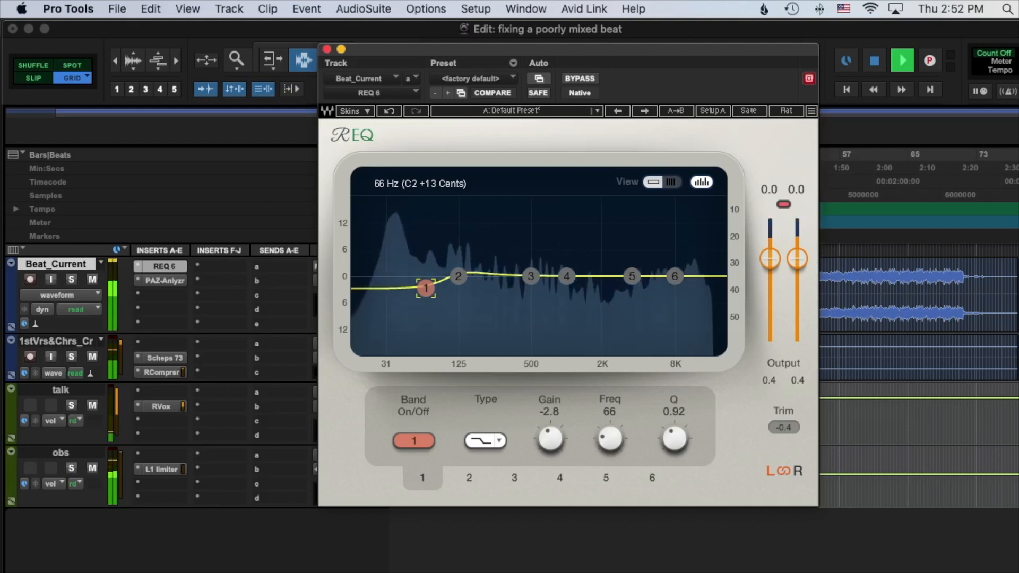
pyautogui.press('space')
pyautogui.moveTo(426, 289); pyautogui.dragTo(424, 290)
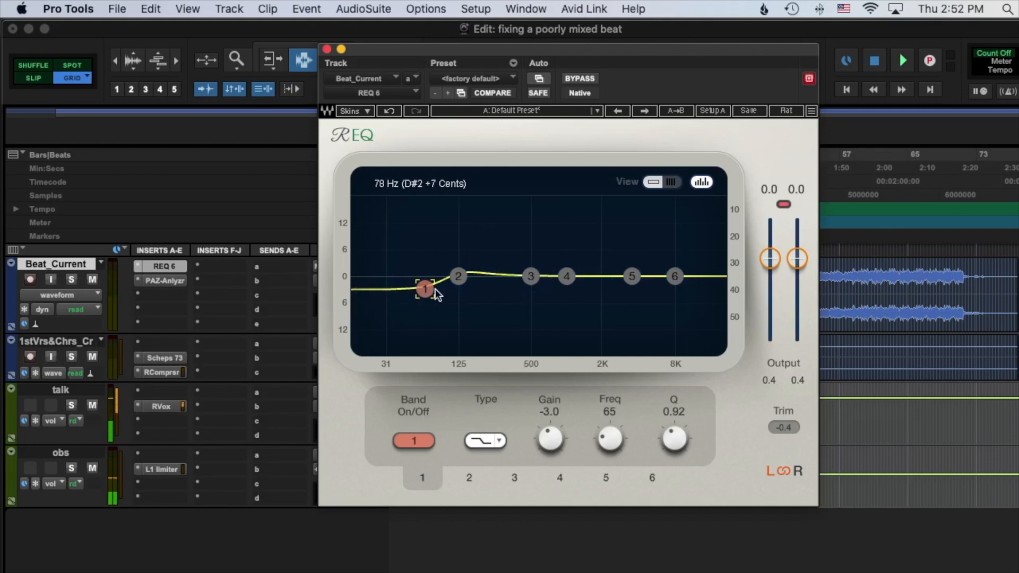
pyautogui.moveTo(425, 287); pyautogui.dragTo(425, 287)
# - Play the beat and compare it with the REQ 6 bypassed and active
pyautogui.press('space')
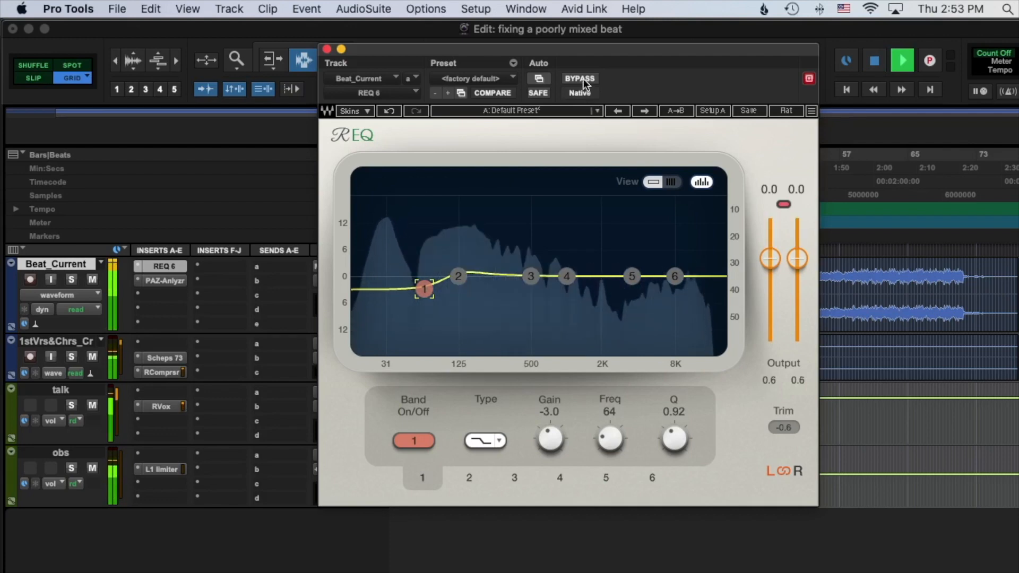
pyautogui.click(584, 78)
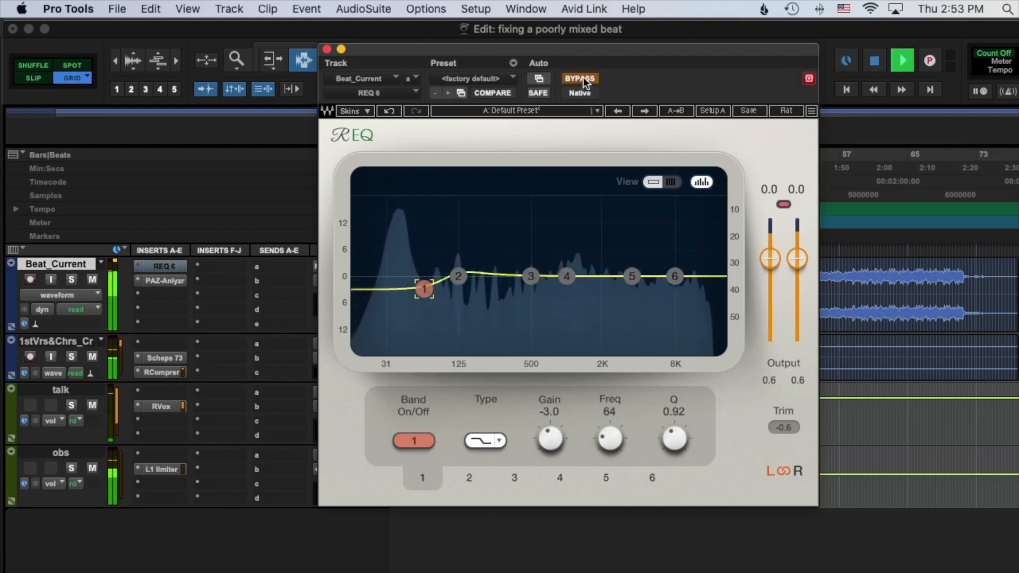
pyautogui.click(583, 78)
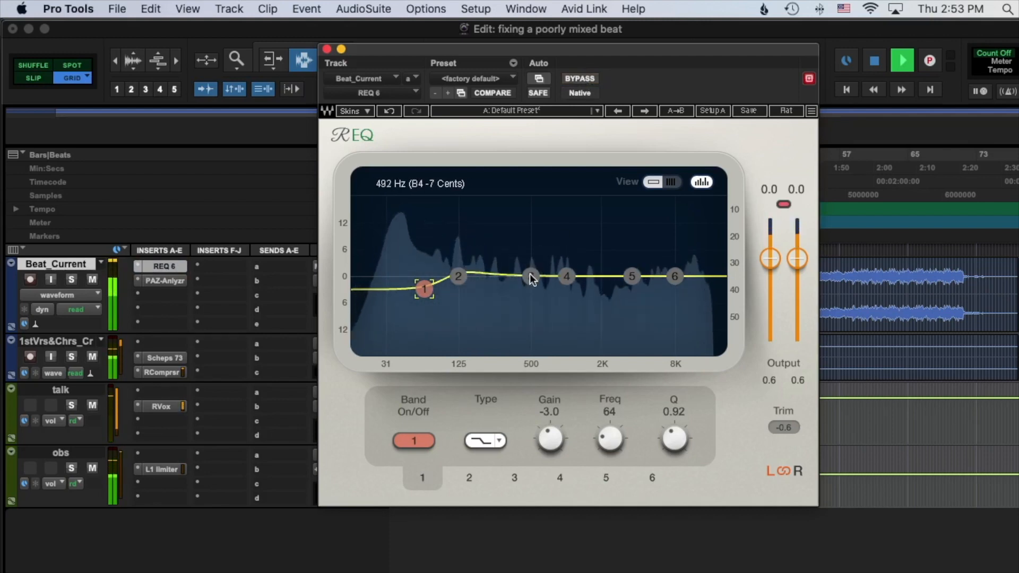
pyautogui.press('space')
# - Enable band 3 as a bell cutting about 2.8 dB at about 216 Hz, with Q set to 1.53
pyautogui.moveTo(533, 276); pyautogui.dragTo(525, 276)
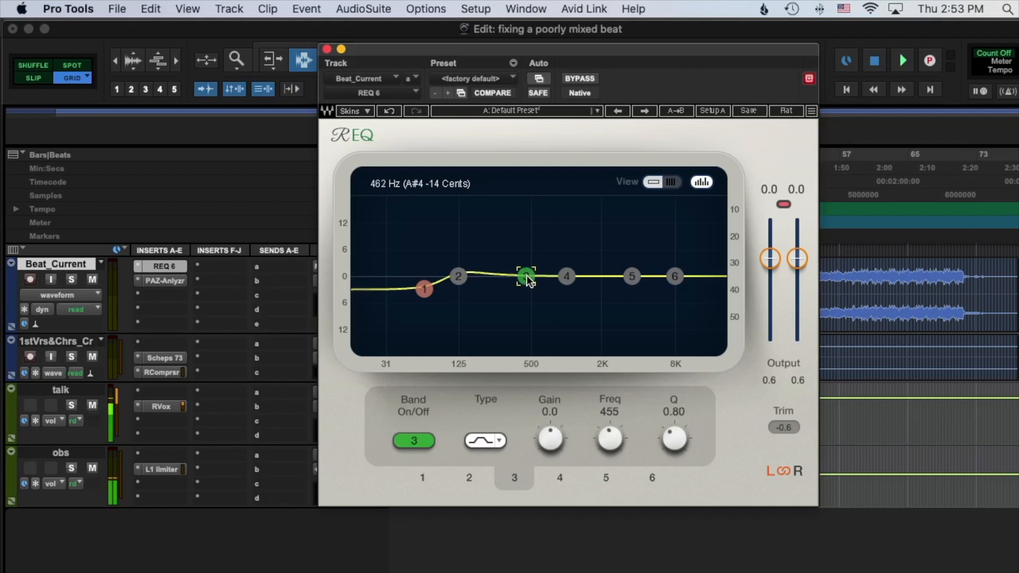
pyautogui.press('space')
pyautogui.moveTo(526, 277); pyautogui.dragTo(487, 287)
pyautogui.moveTo(674, 439); pyautogui.dragTo(674, 414)
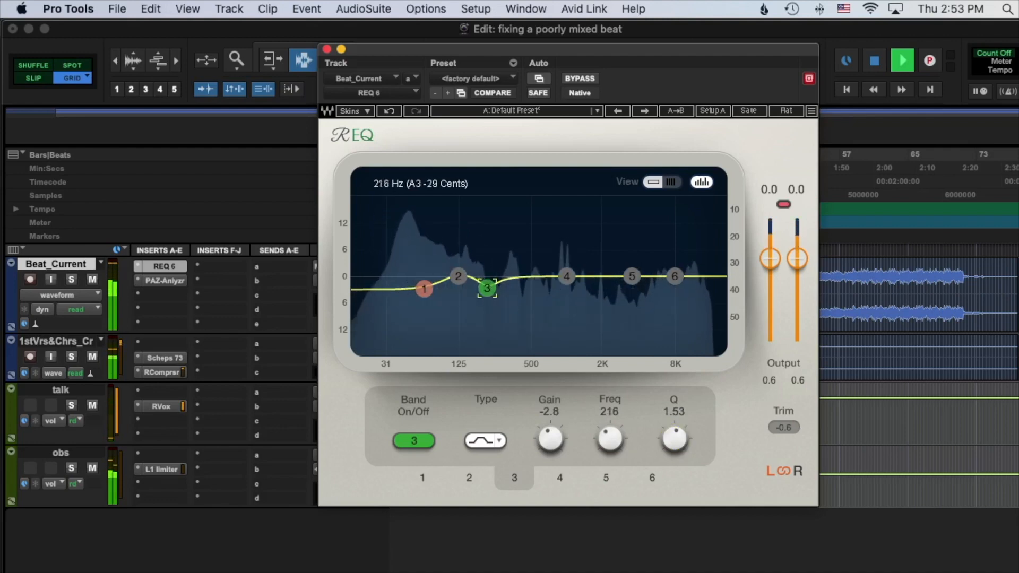
# - Compare the equalizer bypassed and active, and adjust band 3 to a cut of about 3.7 dB at about 209 Hz
pyautogui.click(580, 79)
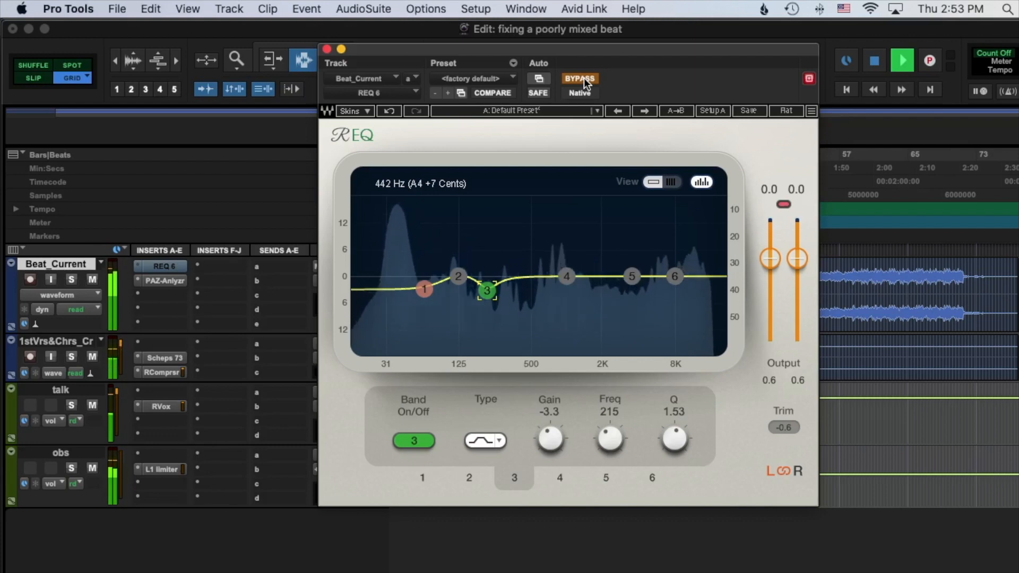
pyautogui.click(583, 78)
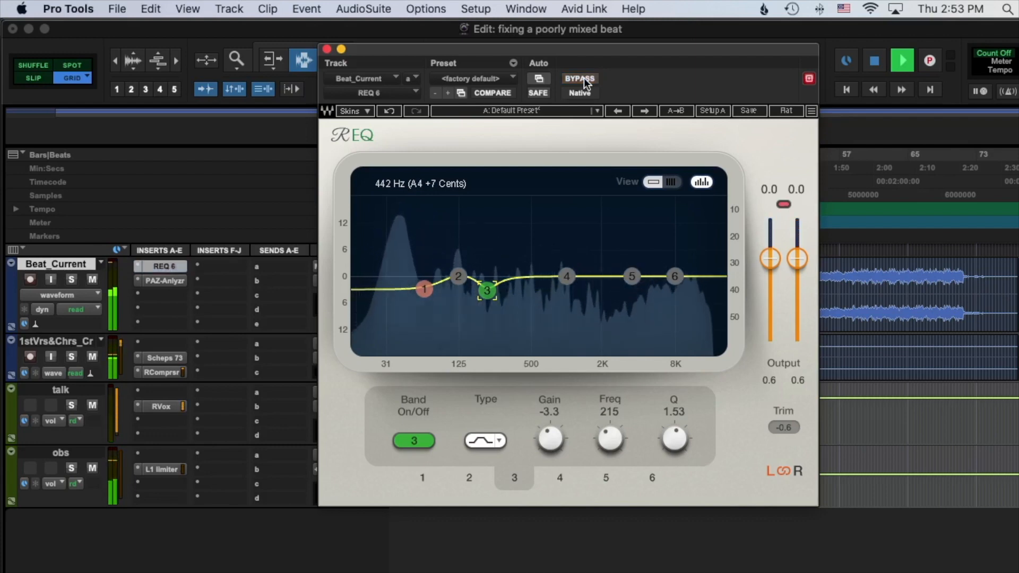
pyautogui.moveTo(485, 293); pyautogui.dragTo(483, 294)
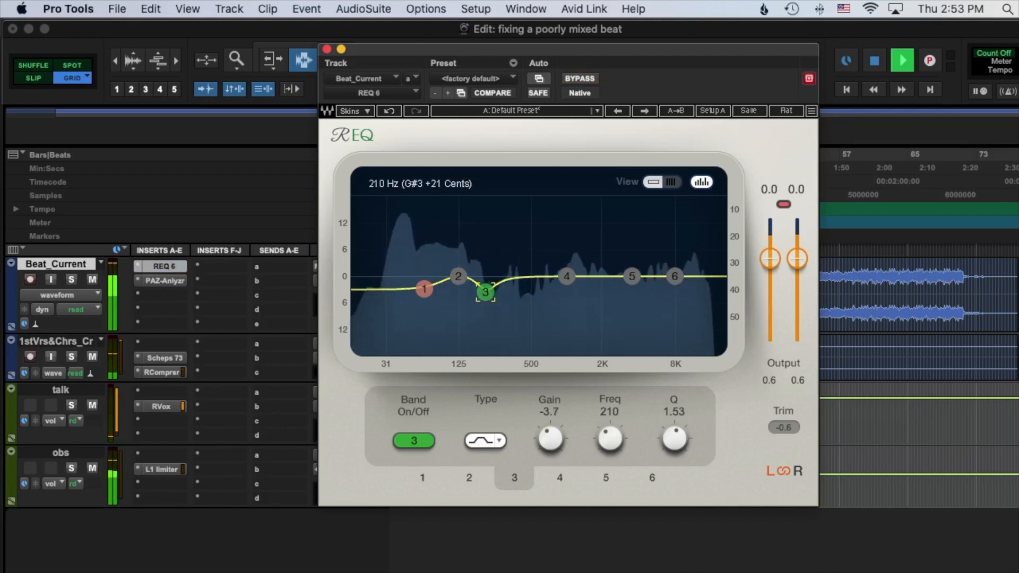
pyautogui.press('space')
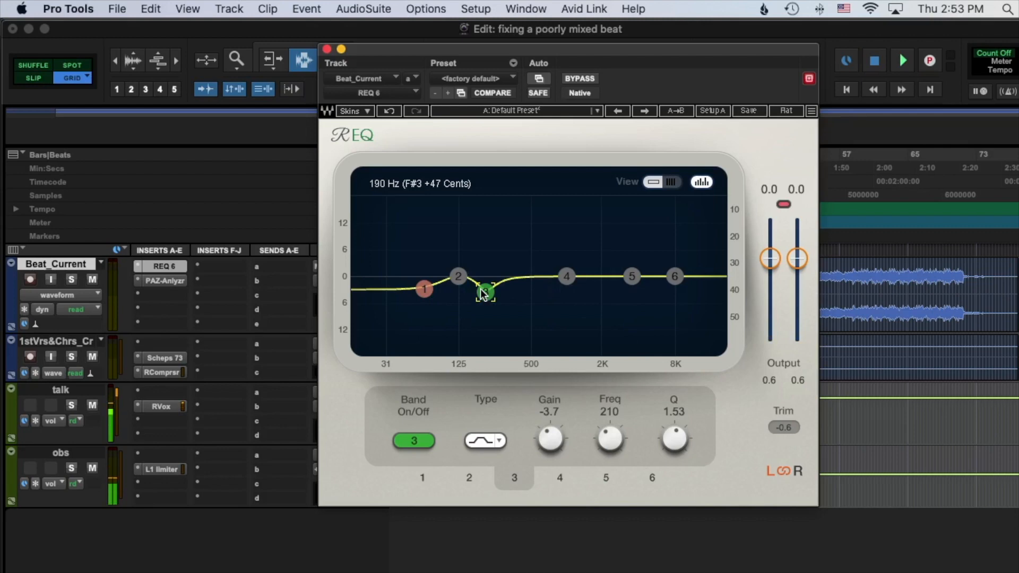
pyautogui.press('space')
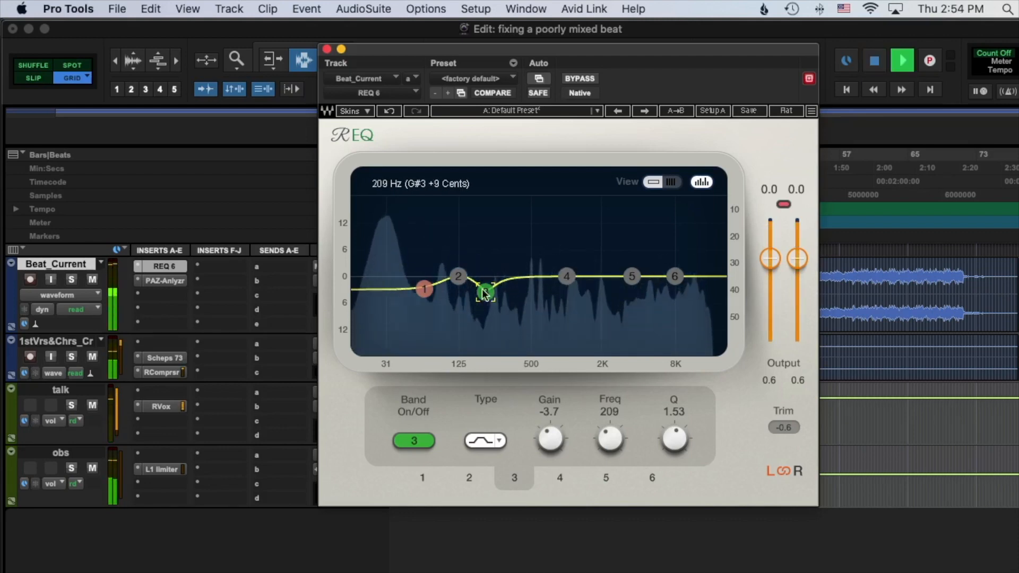
pyautogui.press('space')
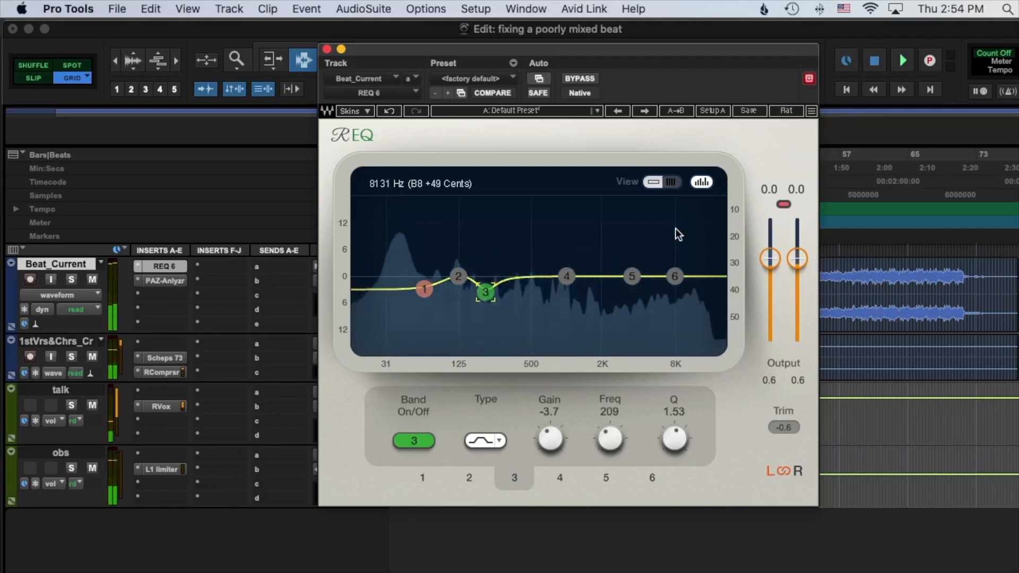
# - Reset the REQ 6 clip indicator and play the beat to check its output level
pyautogui.click(783, 204)
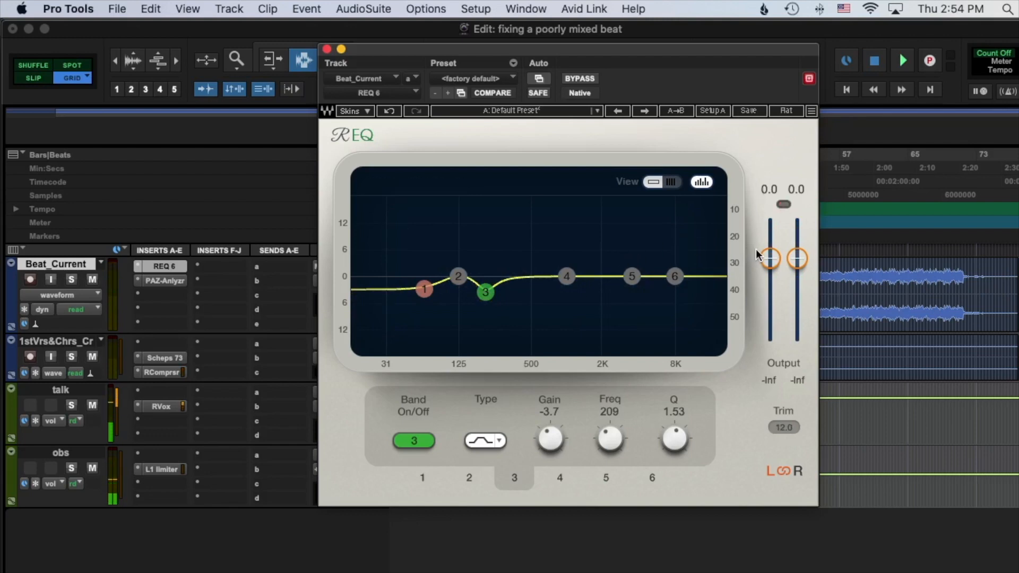
pyautogui.press('space')
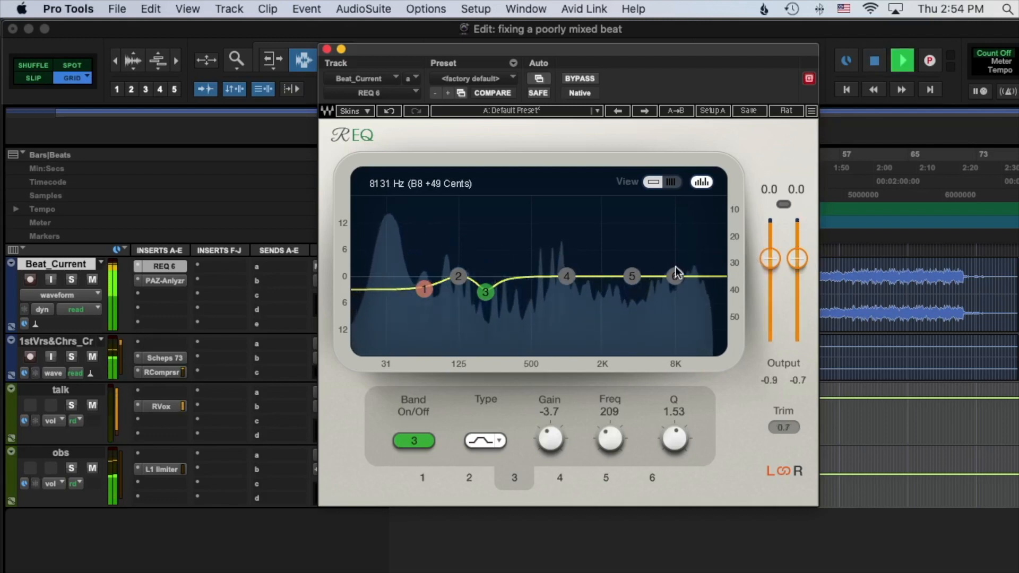
pyautogui.press('space')
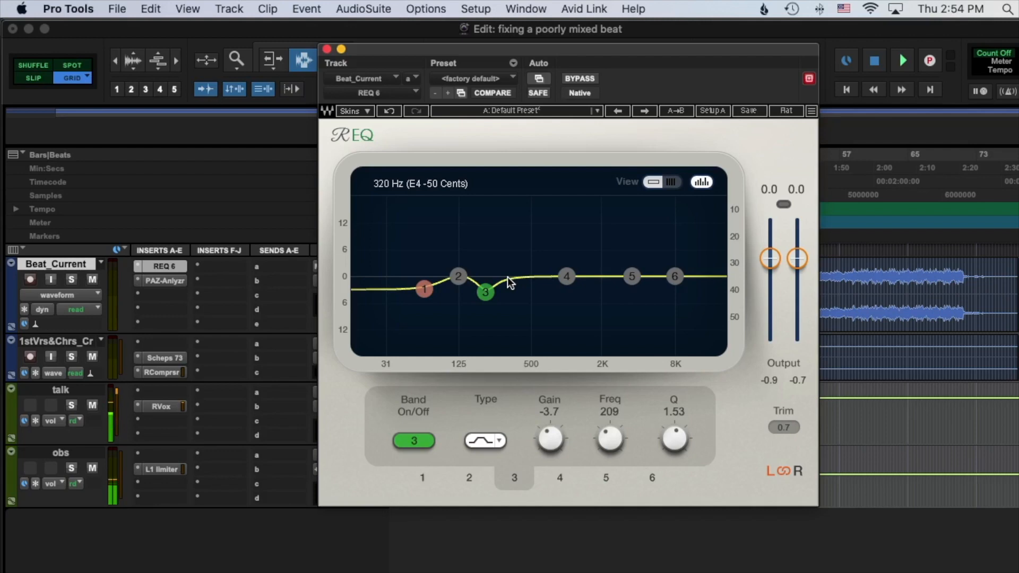
# - Deepen band 3's cut to about 4.0 dB at 209 Hz while the beat plays
pyautogui.press('space')
pyautogui.moveTo(484, 292); pyautogui.dragTo(485, 295)
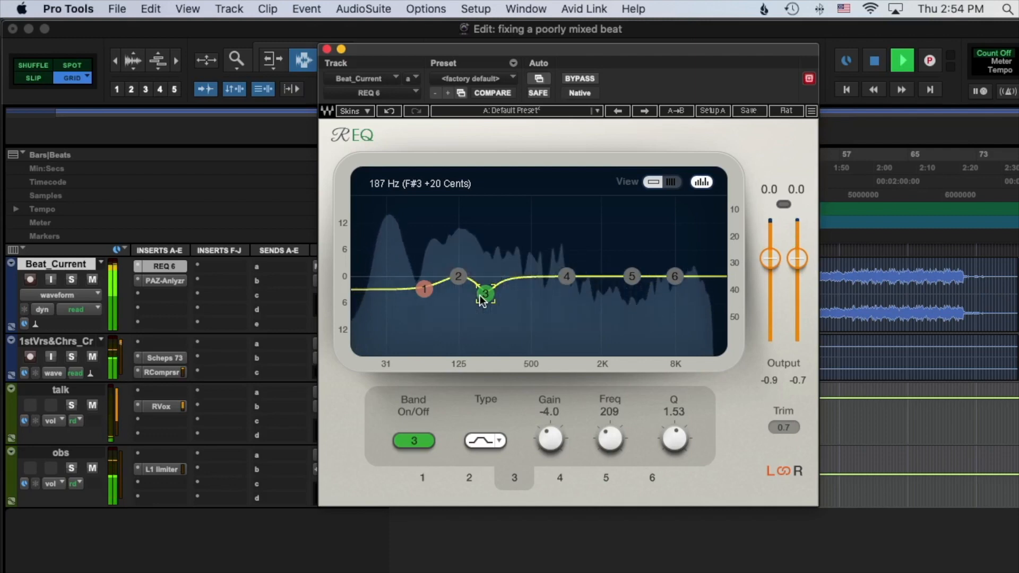
# - Enable band 4 as a bell cutting about 4.1 dB at about 1007 Hz, with Q set to 3.08
pyautogui.moveTo(567, 276)
pyautogui.mouseDown()
pyautogui.moveTo(569, 321)
pyautogui.moveTo(568, 289)
pyautogui.mouseUp()
pyautogui.moveTo(679, 438); pyautogui.dragTo(678, 406)
pyautogui.moveTo(568, 290); pyautogui.dragTo(567, 294)
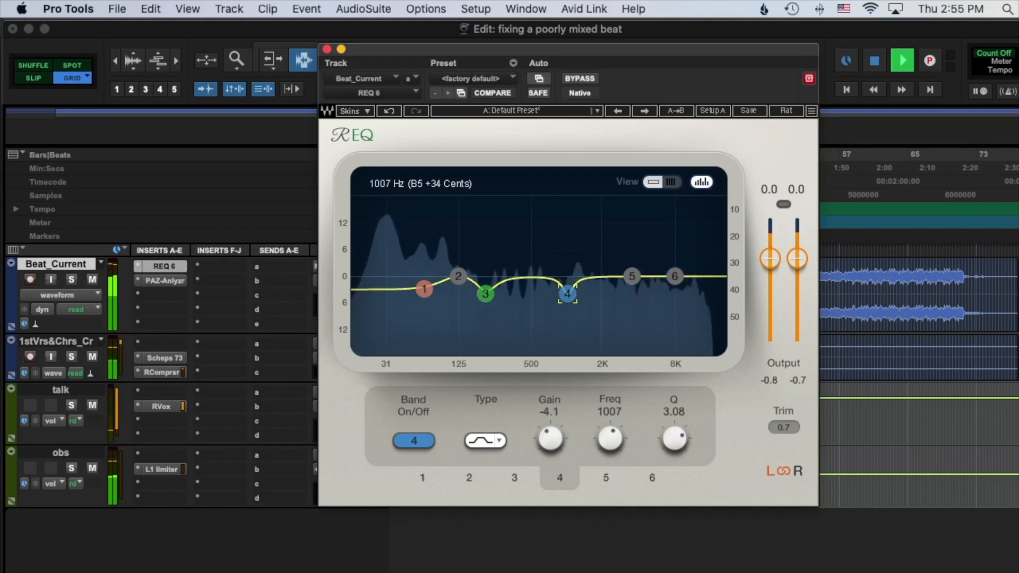
# - Compare the beat with band 4 switched off and on during playback, leaving the band enabled
pyautogui.click(412, 440)
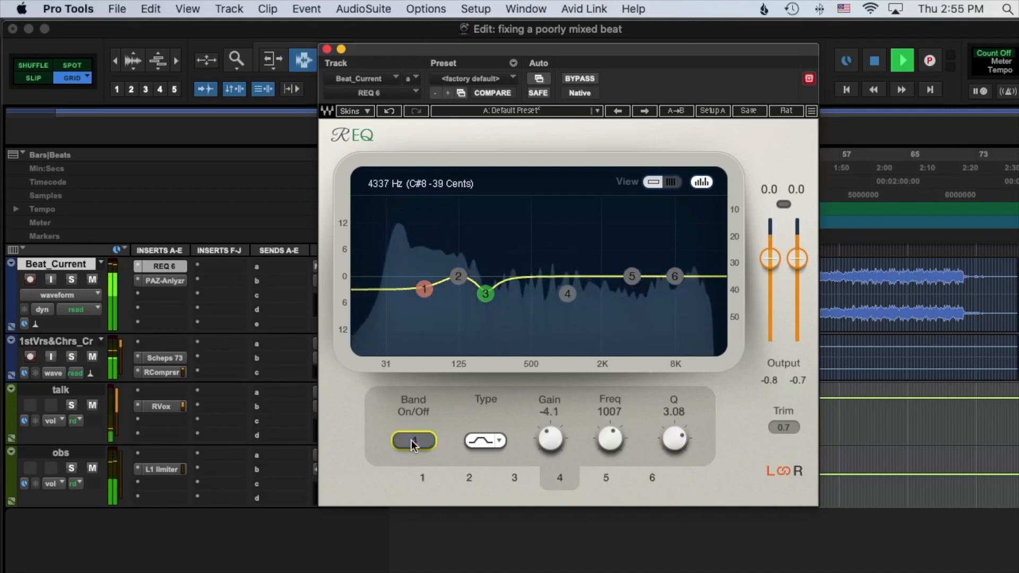
pyautogui.click(413, 440)
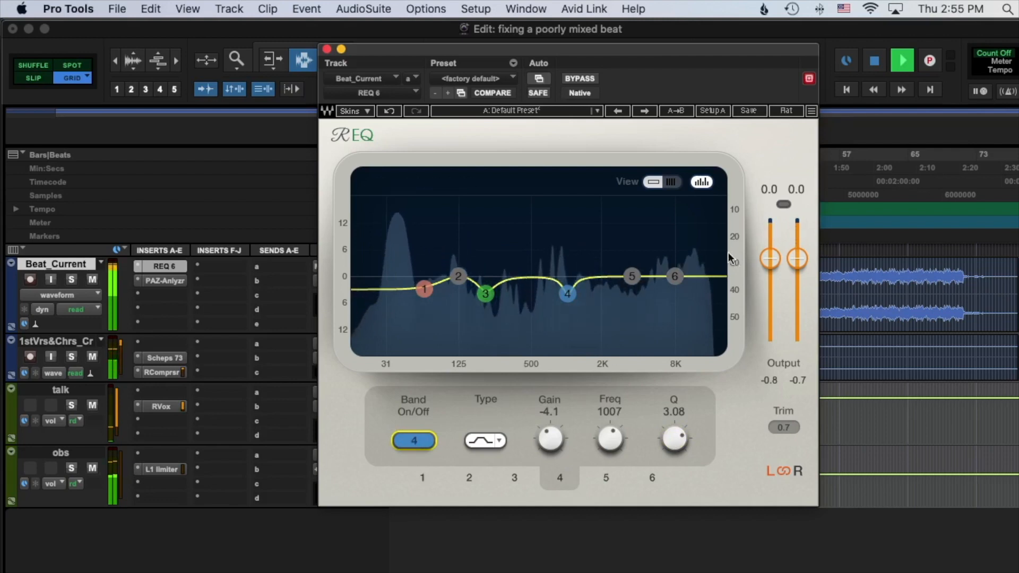
pyautogui.press('space')
pyautogui.moveTo(568, 295); pyautogui.dragTo(566, 295)
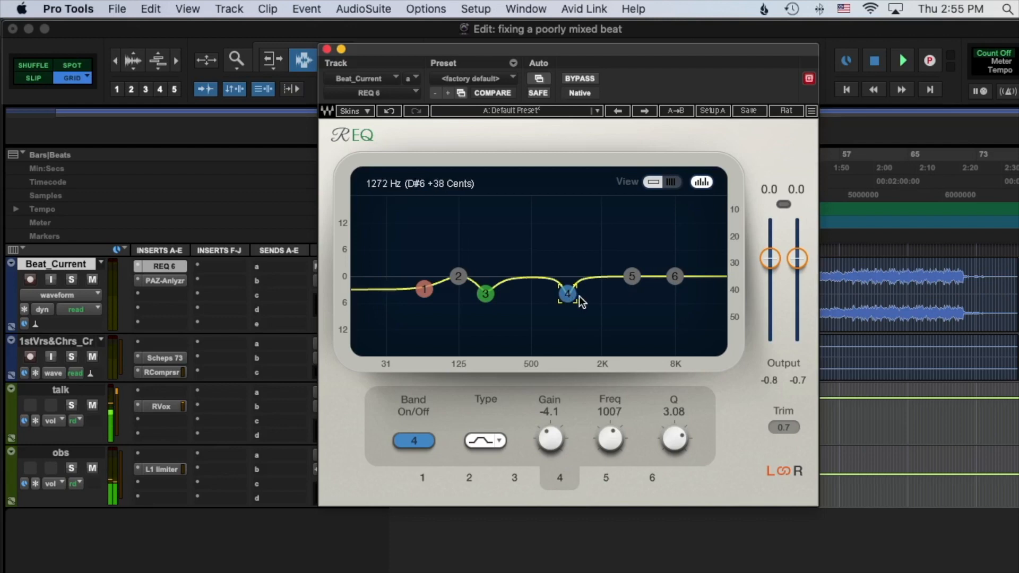
pyautogui.press('space')
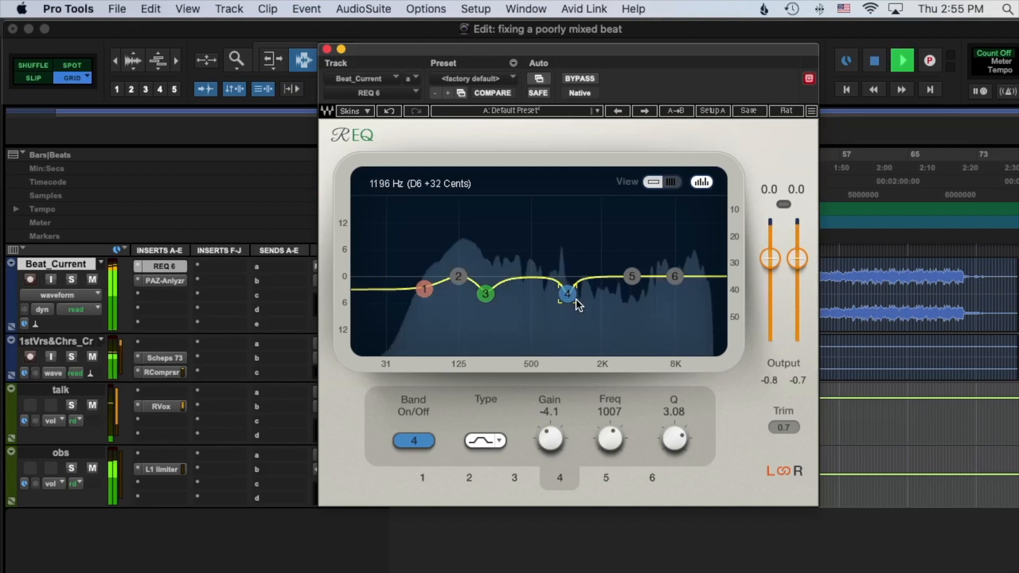
pyautogui.click(414, 440)
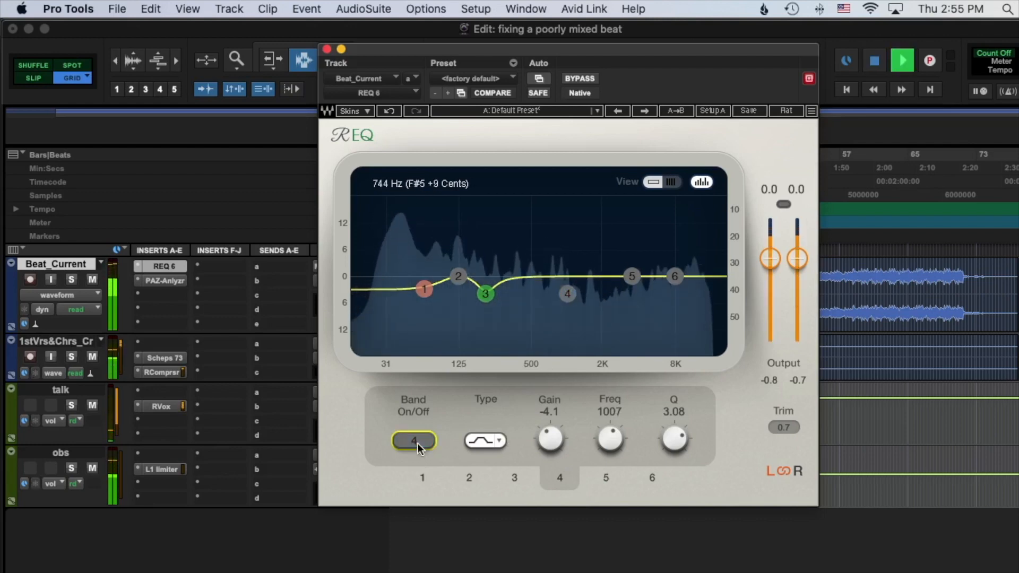
pyautogui.click(417, 442)
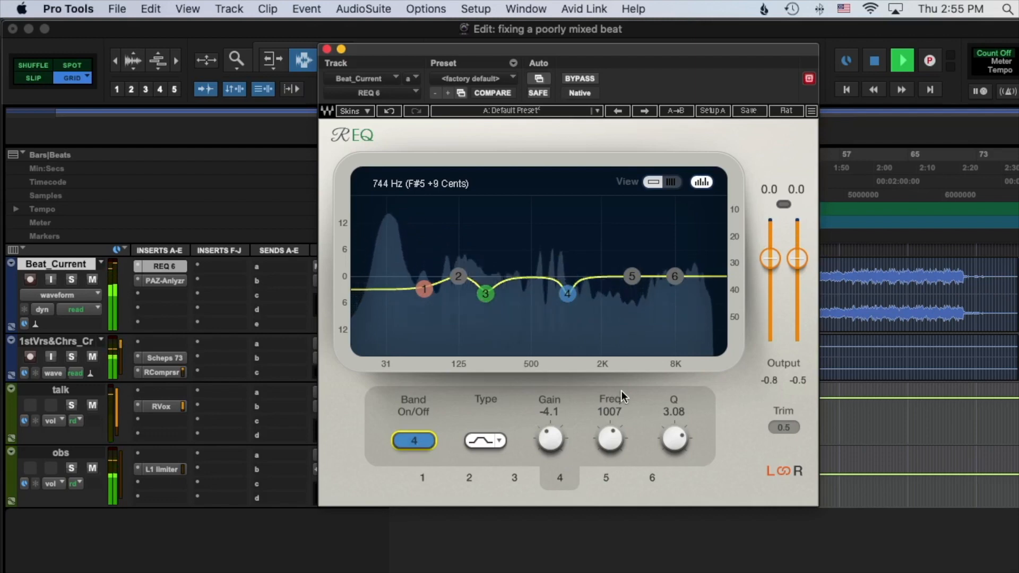
# - Enable band 5 as a narrow bell cutting about 3.1 dB at about 4073 Hz, with Q set to 6.50
pyautogui.press('space')
pyautogui.moveTo(632, 277); pyautogui.dragTo(639, 286)
pyautogui.press('space')
pyautogui.moveTo(684, 442); pyautogui.dragTo(684, 442)
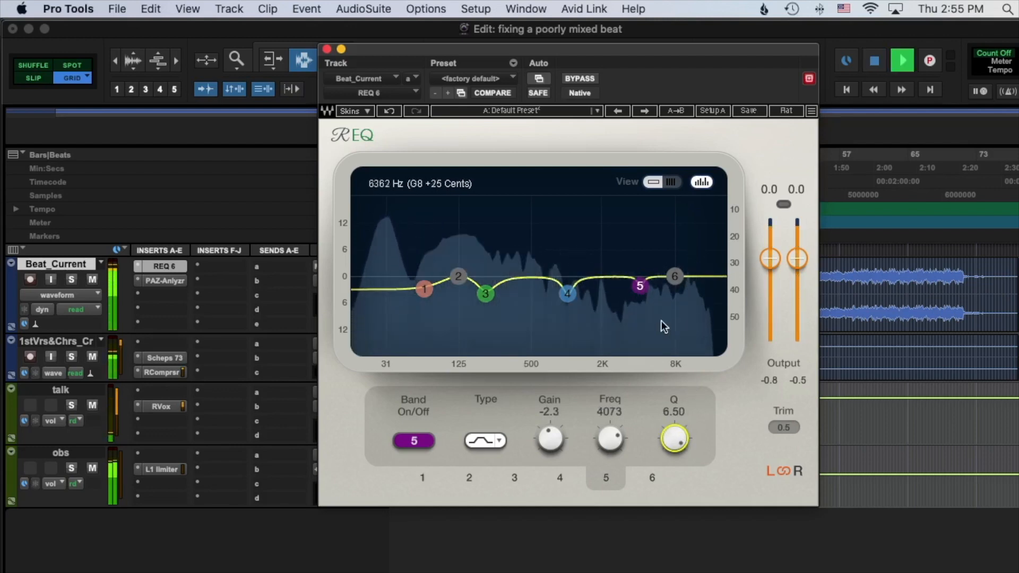
pyautogui.moveTo(640, 286); pyautogui.dragTo(640, 290)
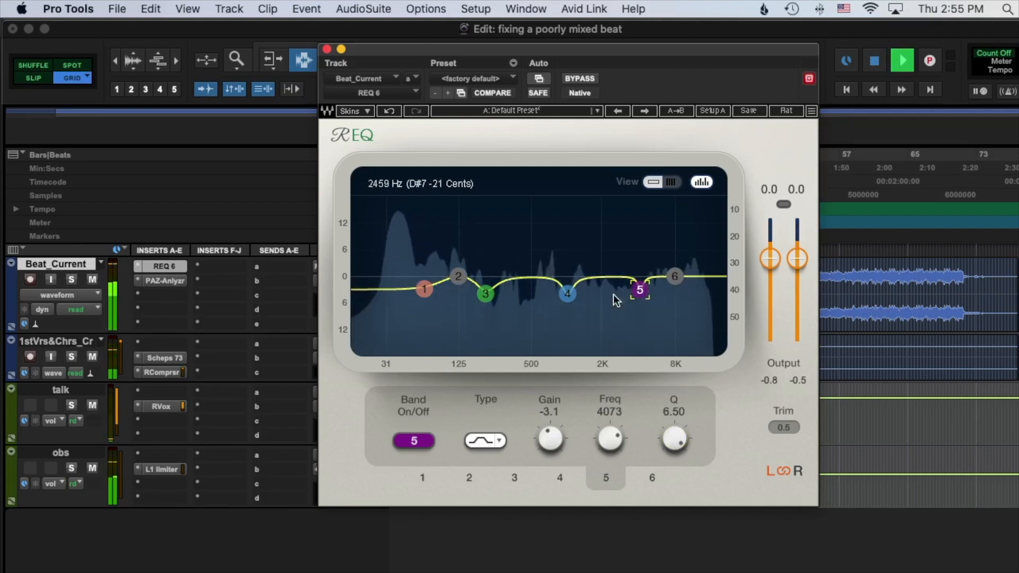
# - Compare the playing beat with the equalizer bypassed and active, leave it active, close its window and stop playback
pyautogui.press('space')
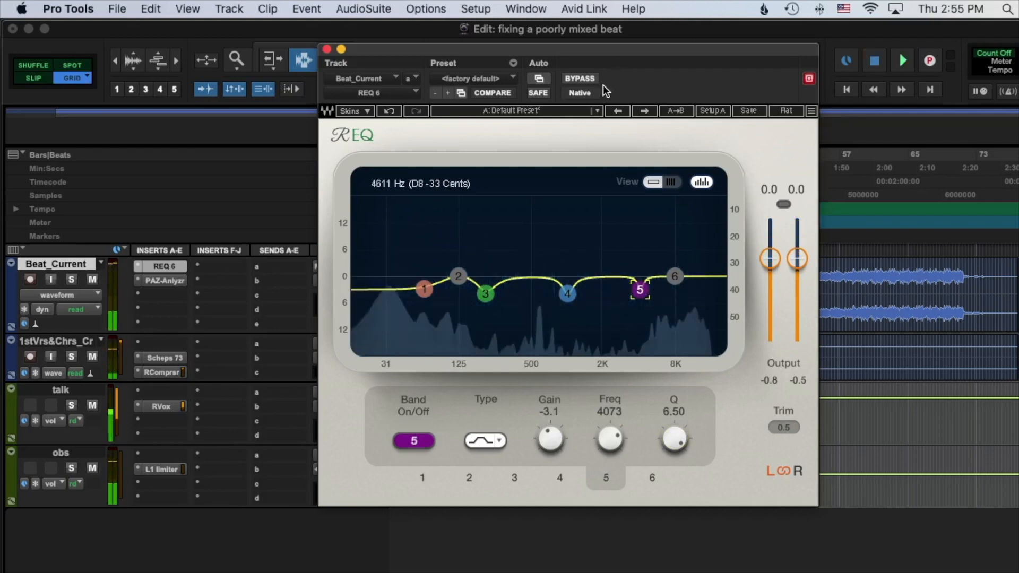
pyautogui.click(580, 79)
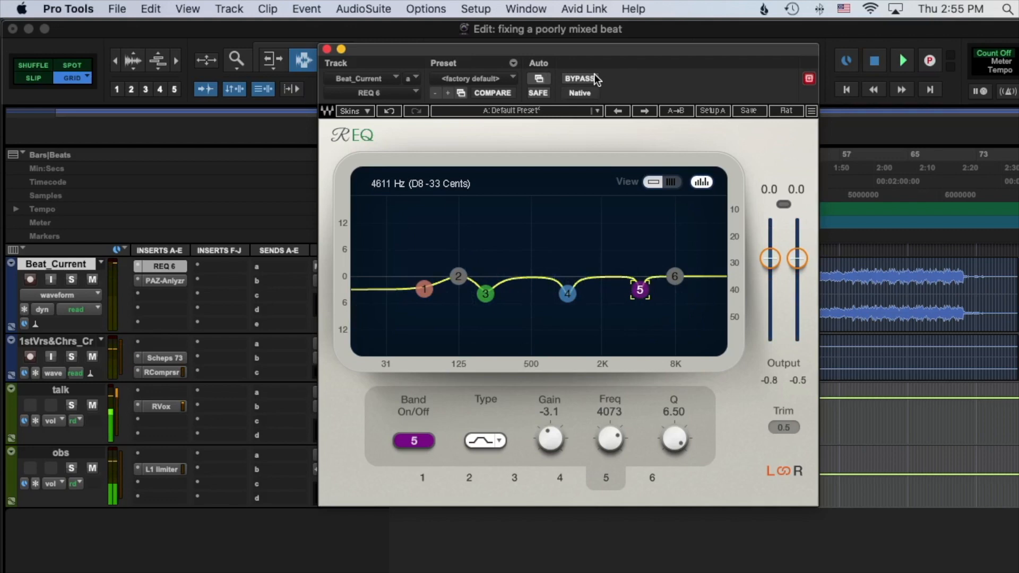
pyautogui.press('space')
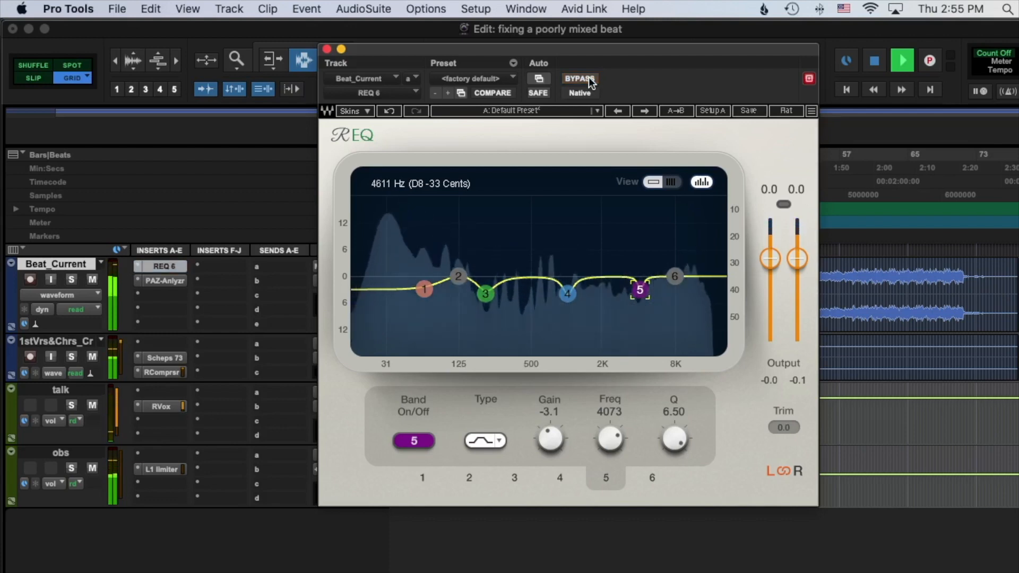
pyautogui.click(579, 78)
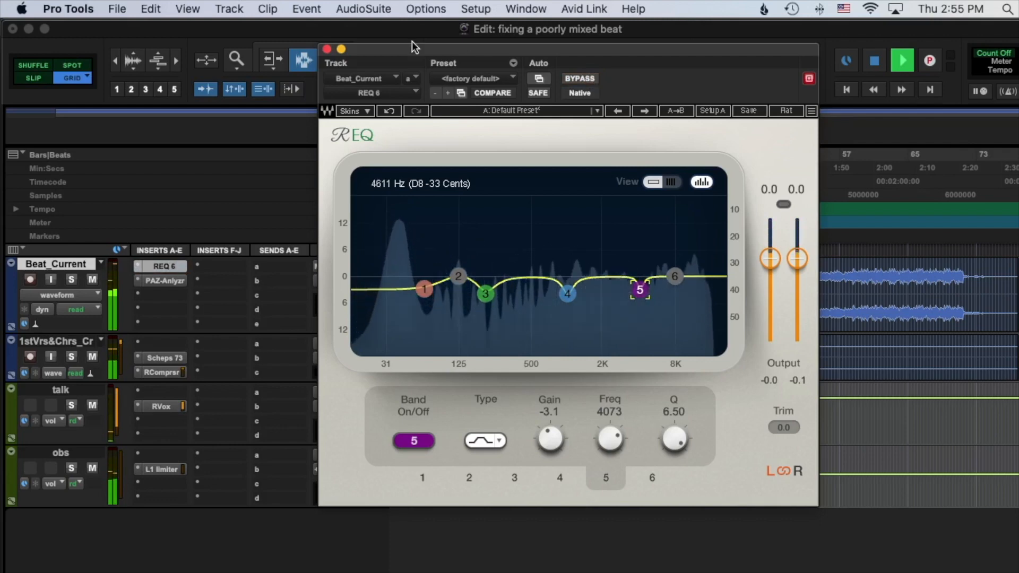
pyautogui.click(326, 48)
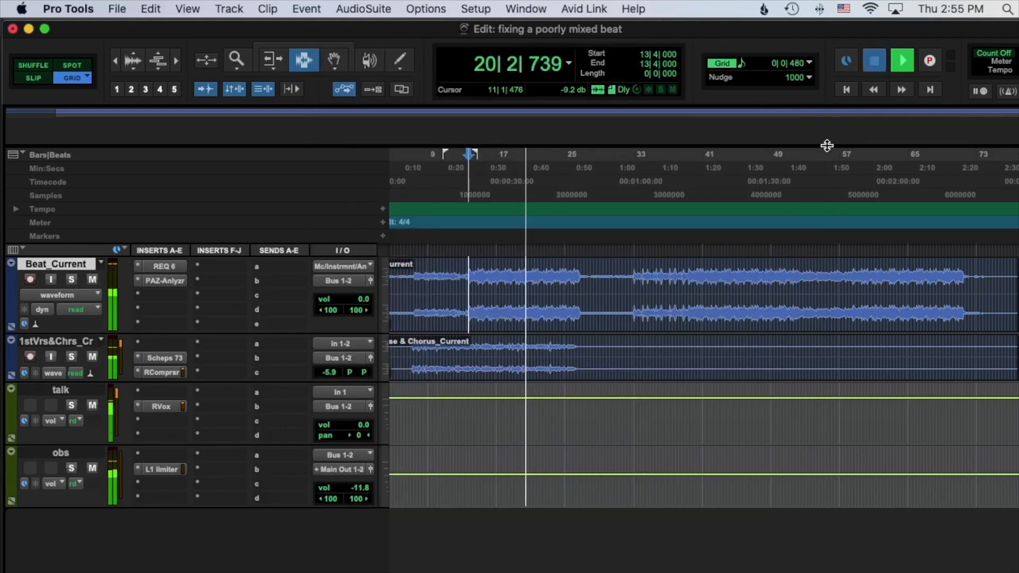
pyautogui.press('space')
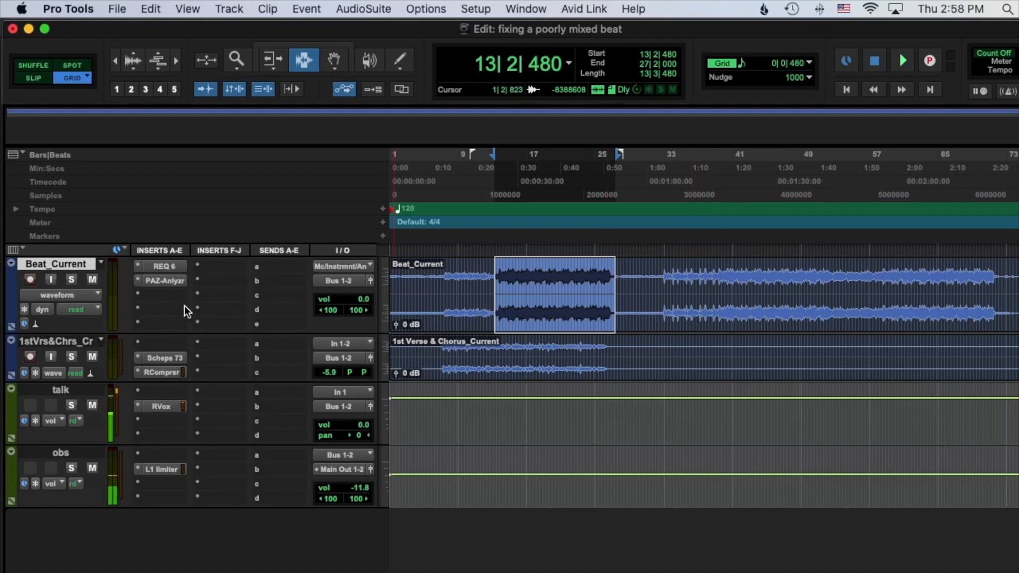
# - Insert the multichannel SideWidener plug-in in slot C of the Beat_Current track
pyautogui.click(154, 294)
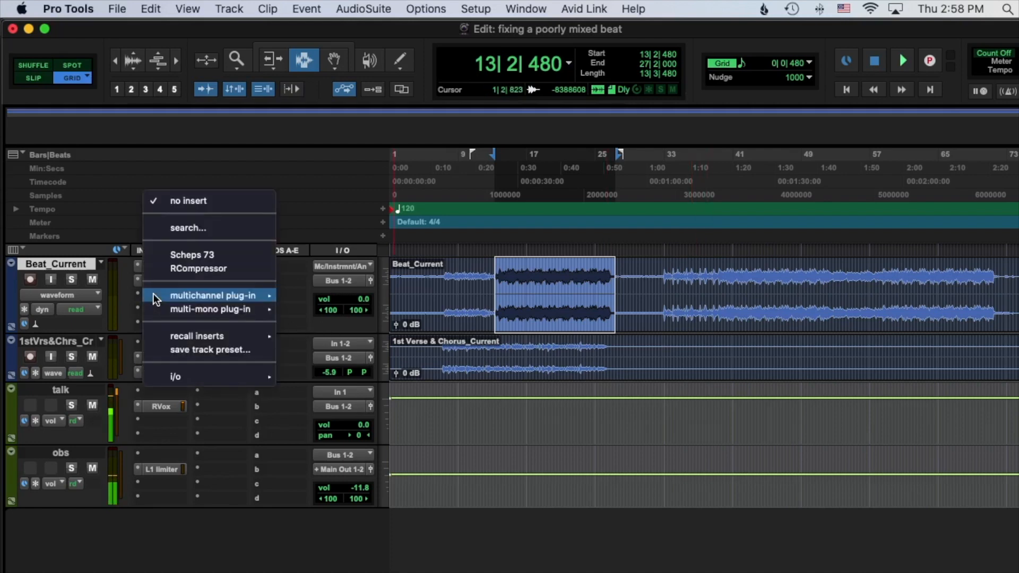
pyautogui.moveTo(316, 301)
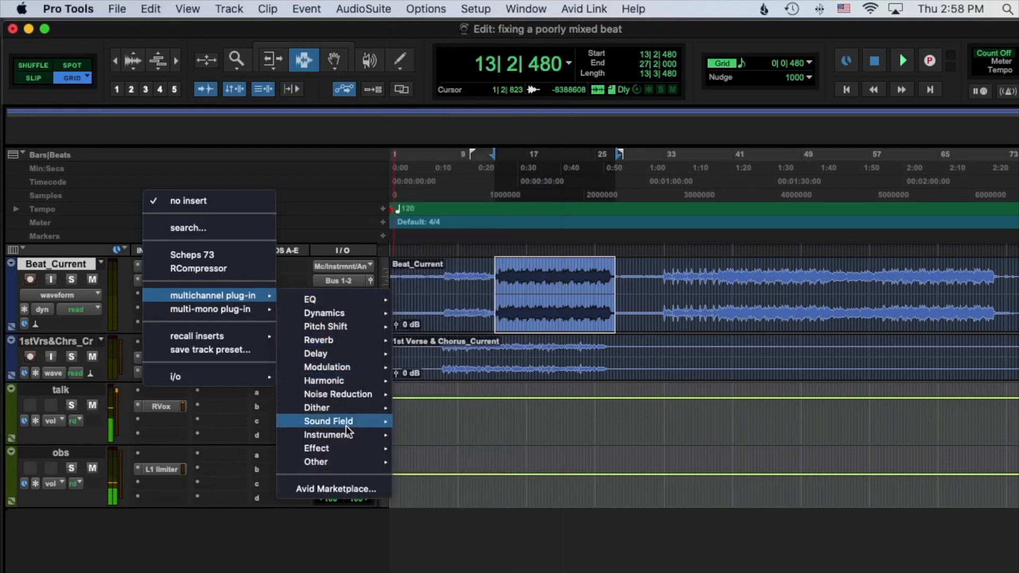
pyautogui.moveTo(346, 421)
pyautogui.click(475, 556)
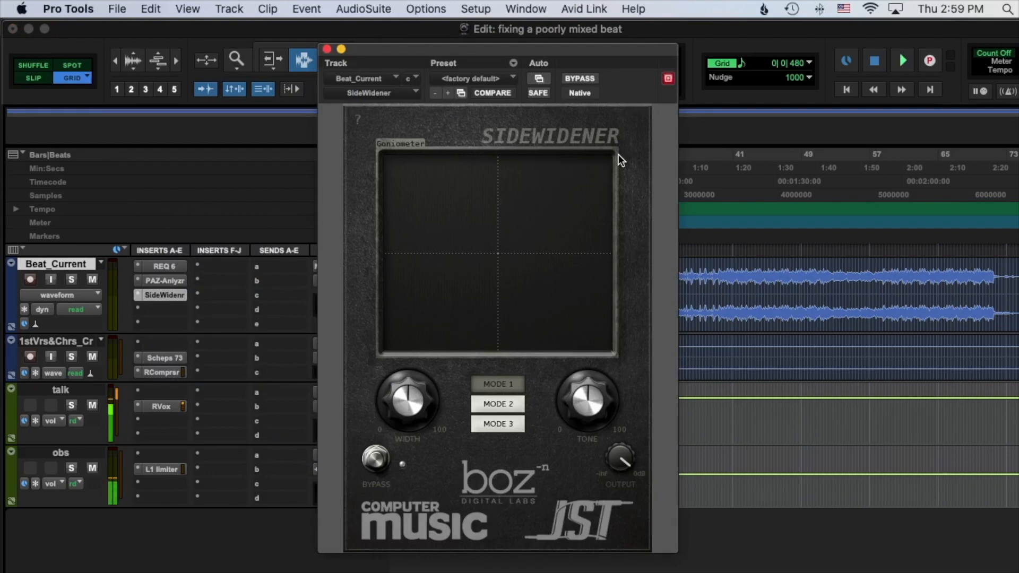
# - Set SideWidener's width slightly below the midpoint in Mode 1 and close the plug-in window
pyautogui.moveTo(400, 396)
pyautogui.mouseDown()
pyautogui.moveTo(411, 383)
pyautogui.moveTo(406, 404)
pyautogui.mouseUp()
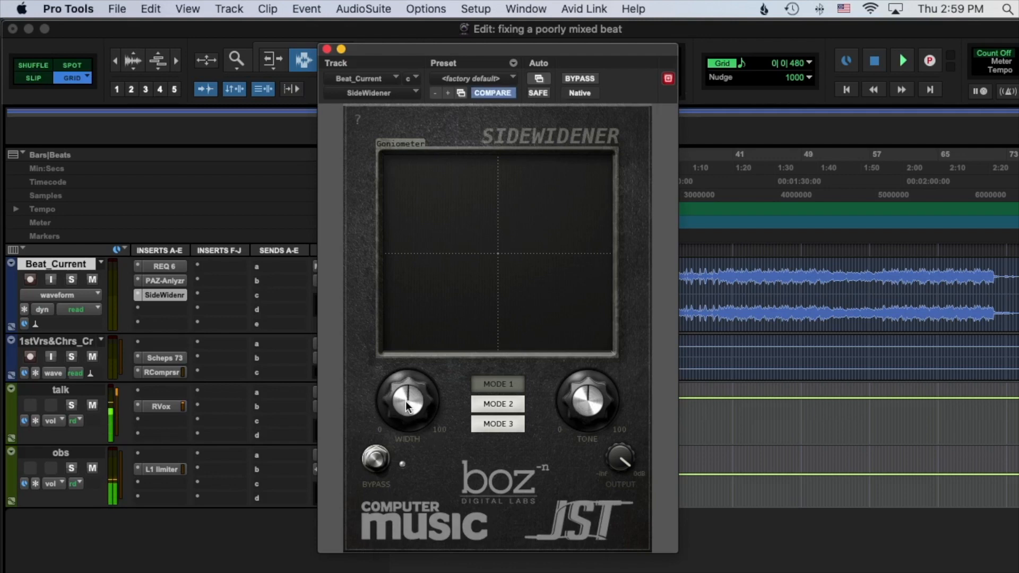
pyautogui.moveTo(406, 401); pyautogui.dragTo(396, 424)
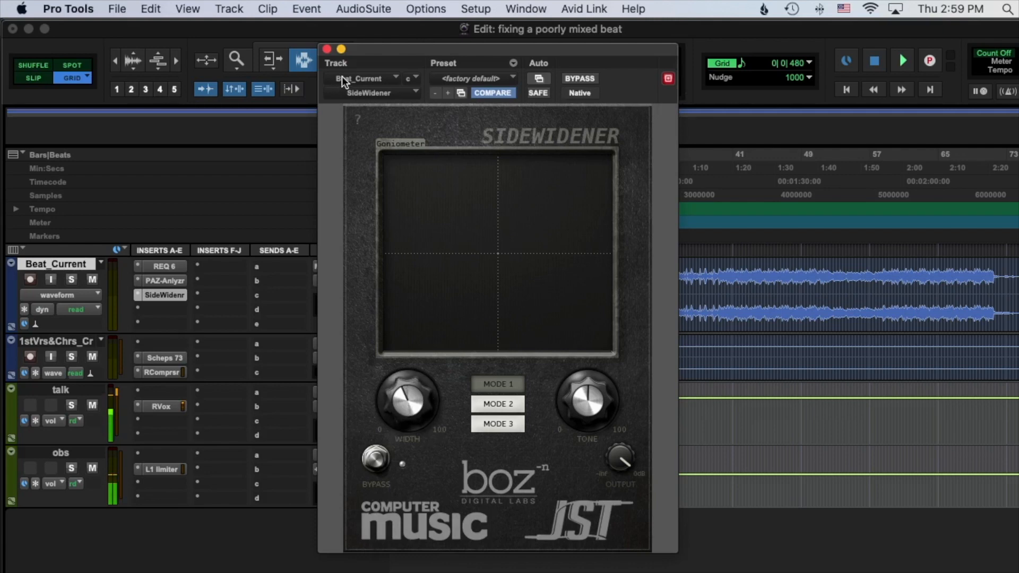
pyautogui.click(326, 50)
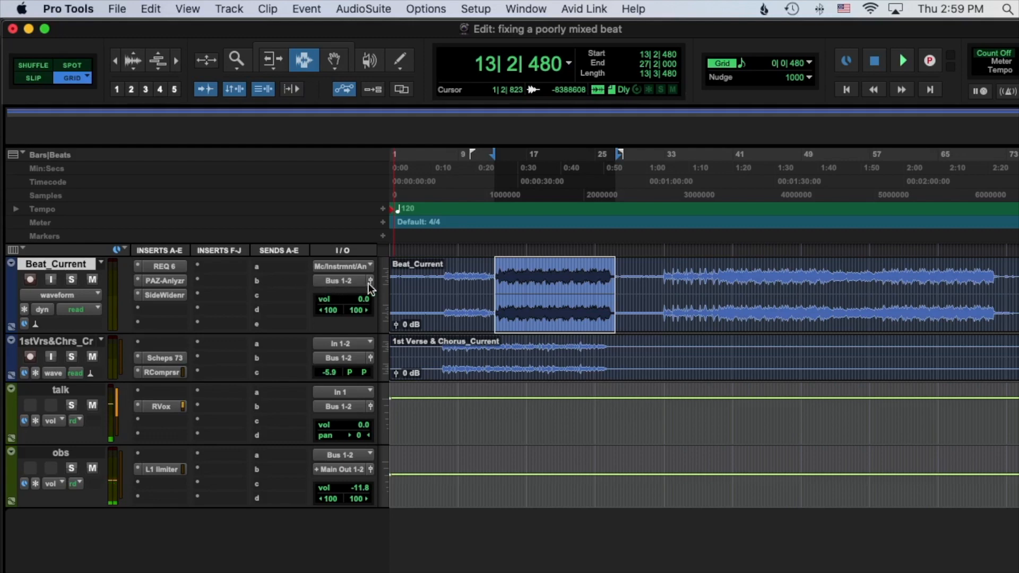
# - Select the first loud section of Beat_Current from 13|4|000, and place the edit cursor at its end at 27|1|000
pyautogui.click(498, 278)
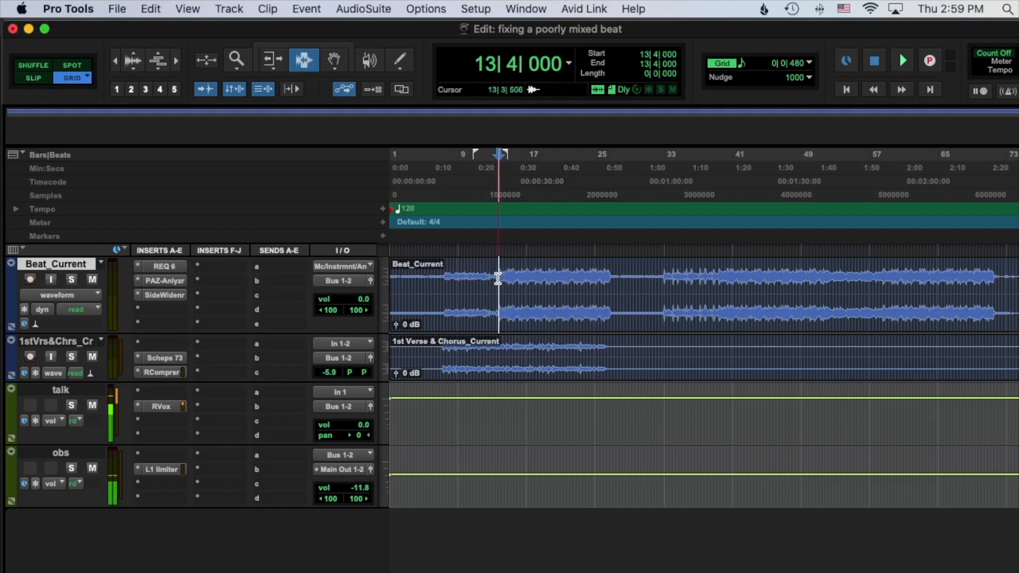
pyautogui.moveTo(499, 278); pyautogui.dragTo(612, 281)
pyautogui.click(613, 282)
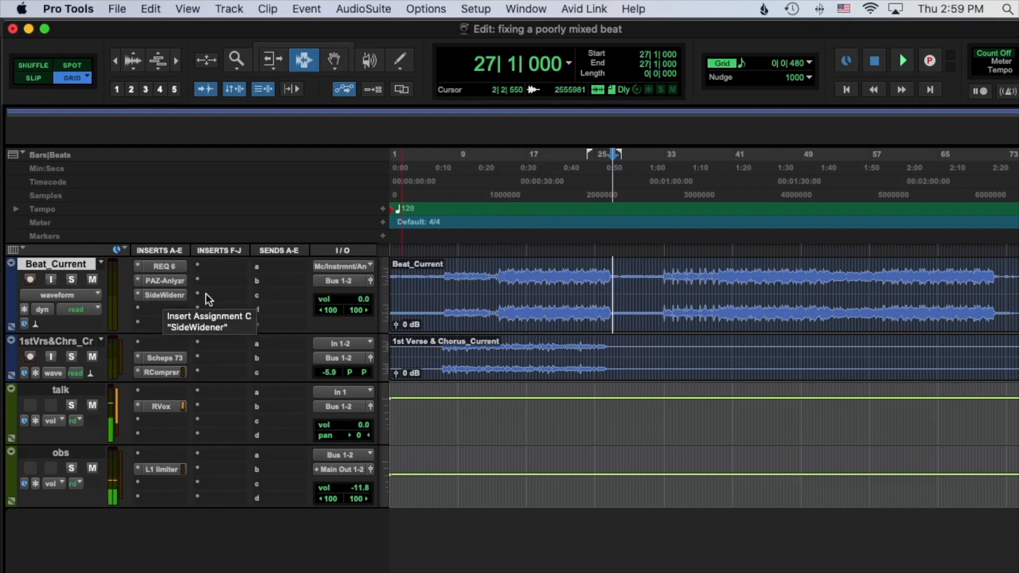
# - Reopen SideWidener on Beat_Current to review its settings, and close it again
pyautogui.click(163, 295)
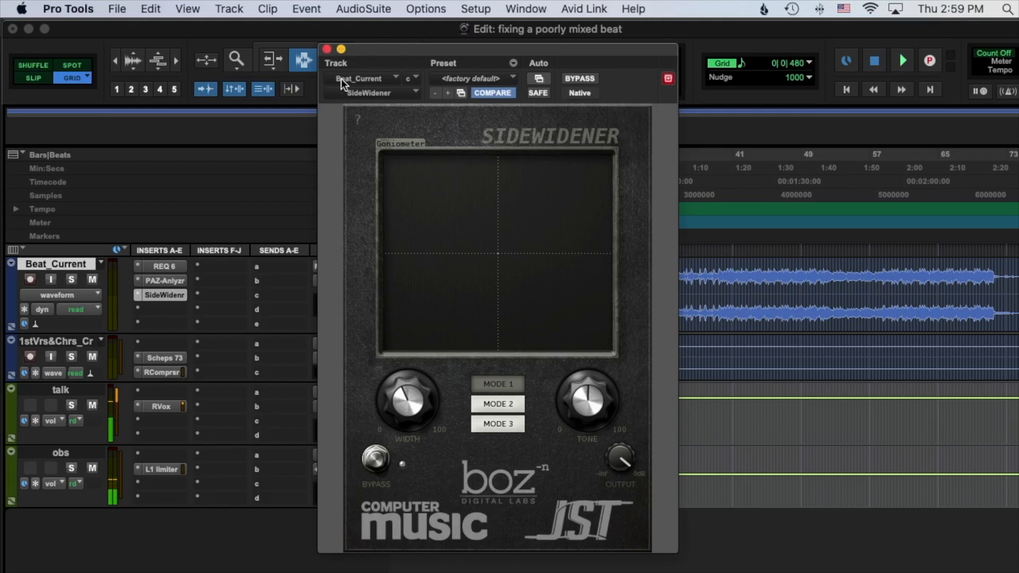
pyautogui.click(326, 49)
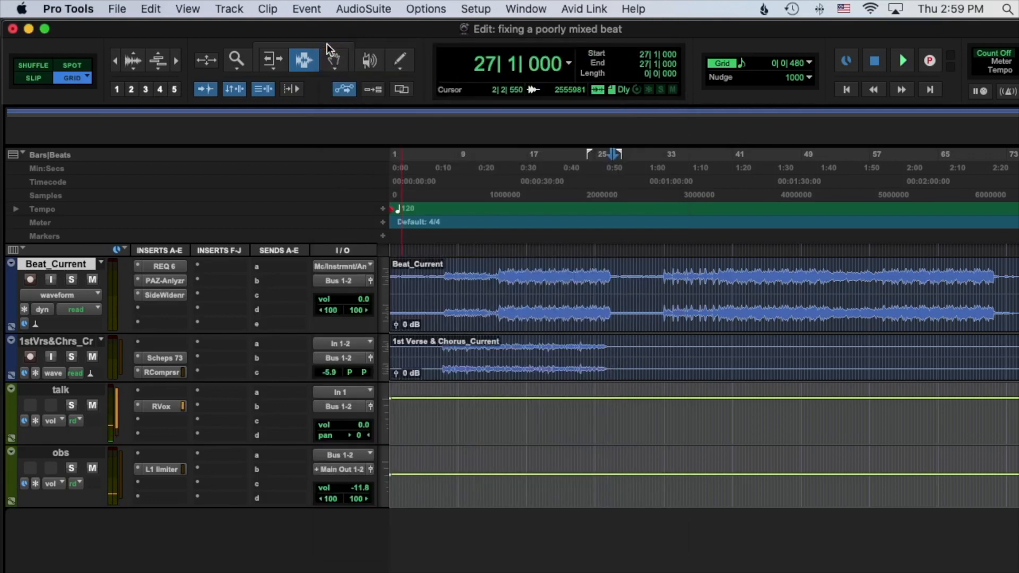